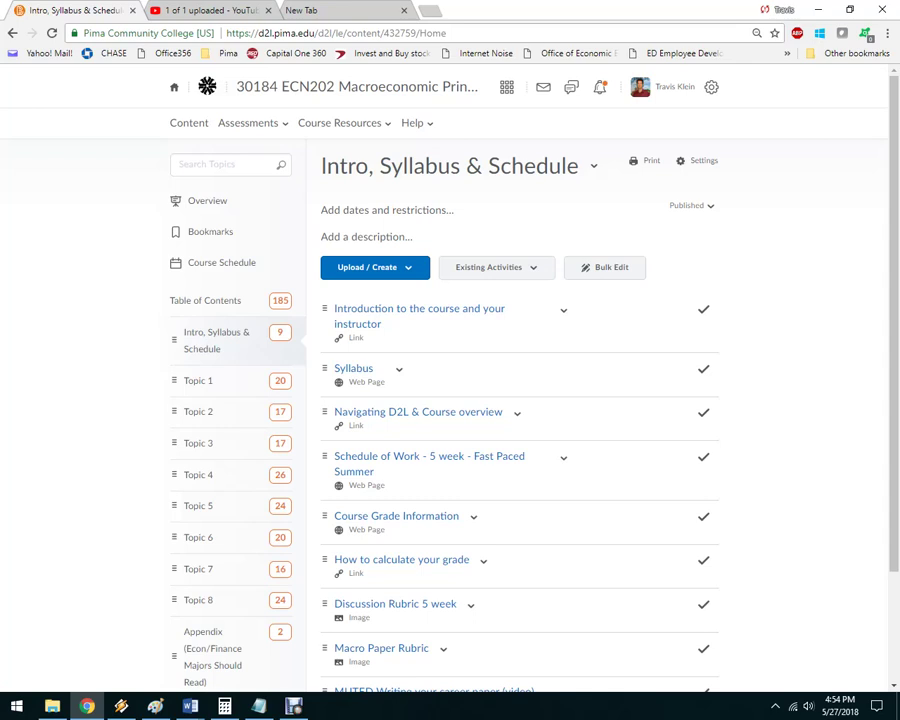
Step: From Assessments > Rubrics, preview the Macro Career (FRED) Rubric full screen, then close it
{"action": "left_click", "coordinate": [248, 122]}
{"action": "left_click", "coordinate": [226, 270]}
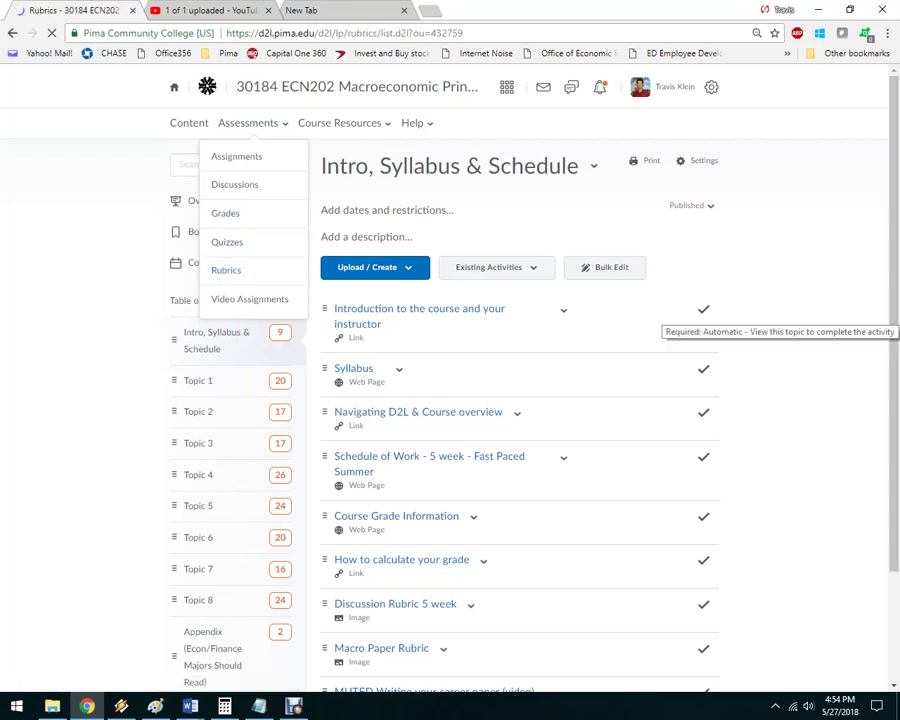
{"action": "left_click", "coordinate": [343, 412]}
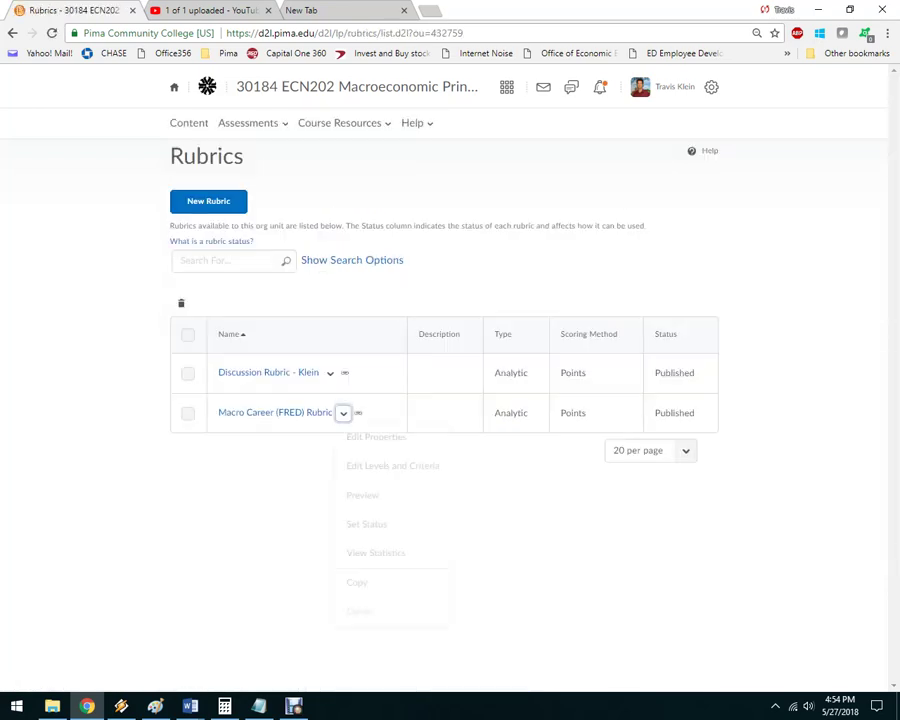
{"action": "left_click", "coordinate": [380, 496]}
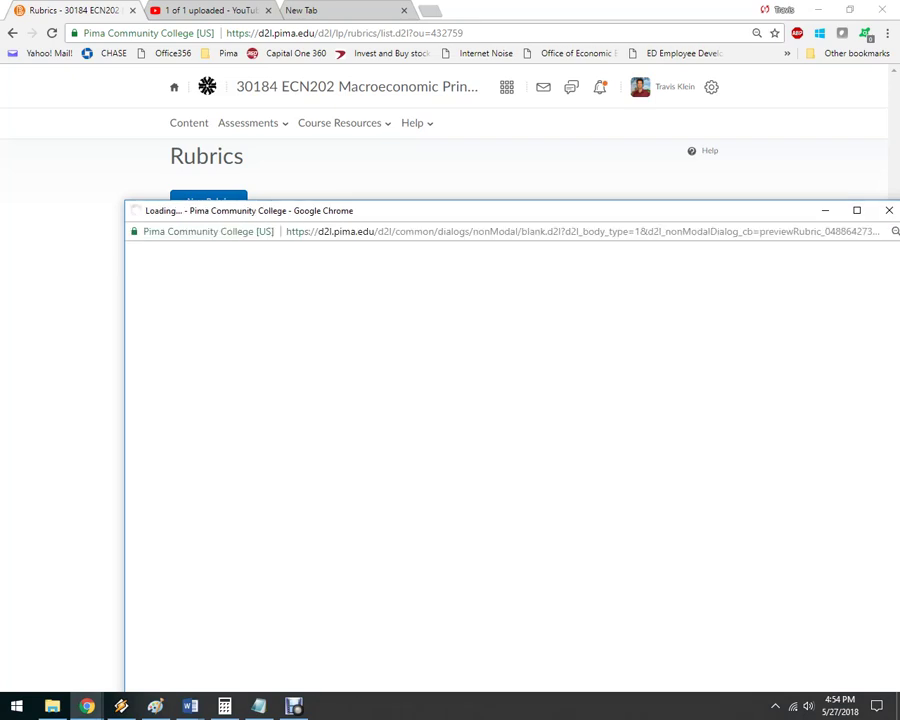
{"action": "left_click", "coordinate": [641, 163]}
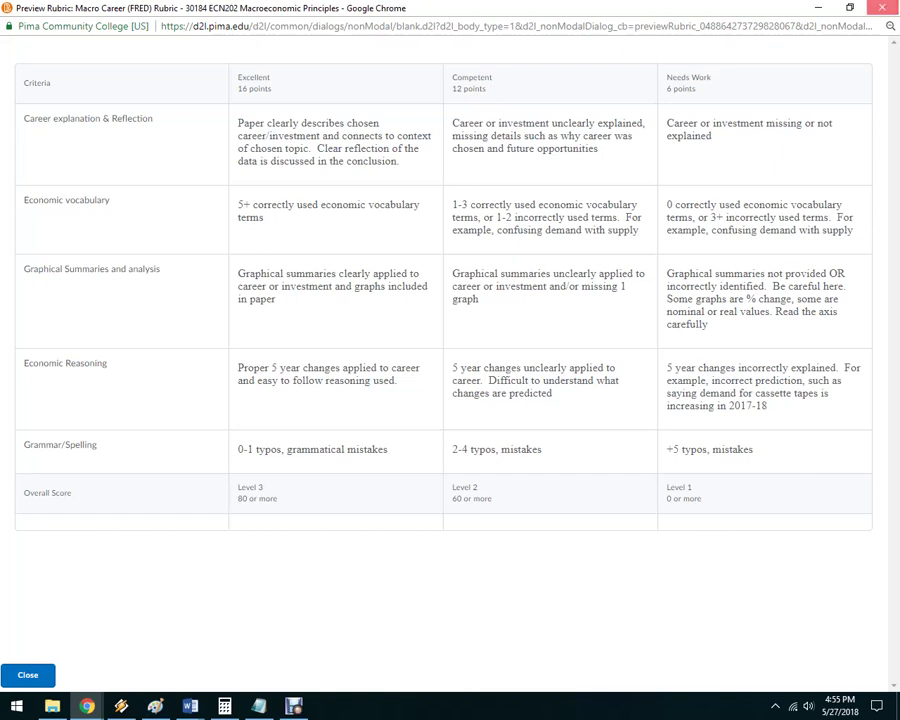
{"action": "key", "text": "ctrl+w"}
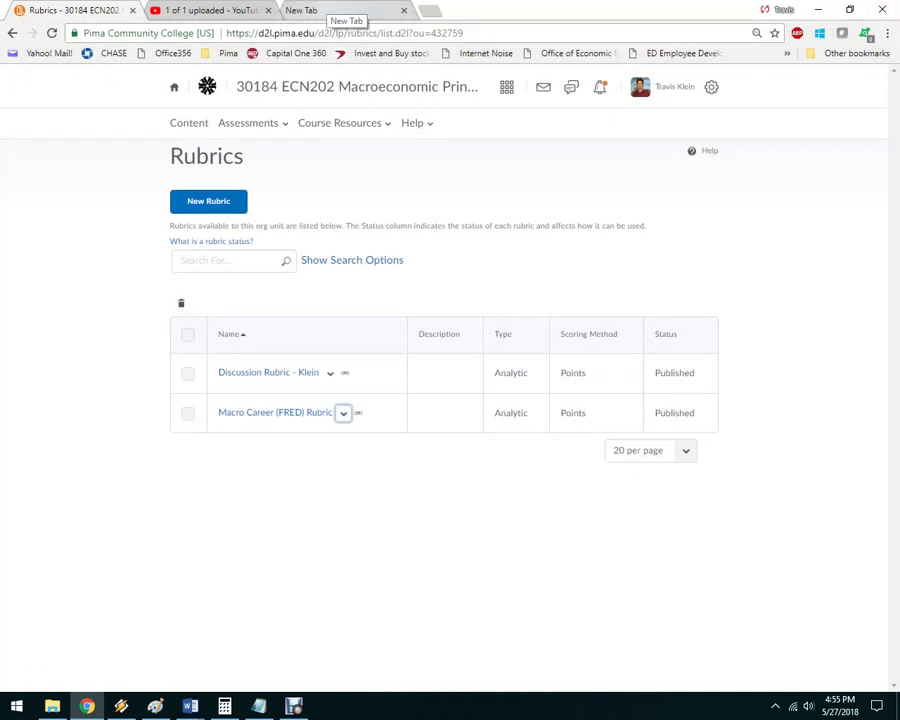
Step: Open the Macro Career (FRED) Rubric's edit page, view Levels and Criteria, then return to Content
{"action": "left_click", "coordinate": [332, 11]}
{"action": "left_click", "coordinate": [70, 10]}
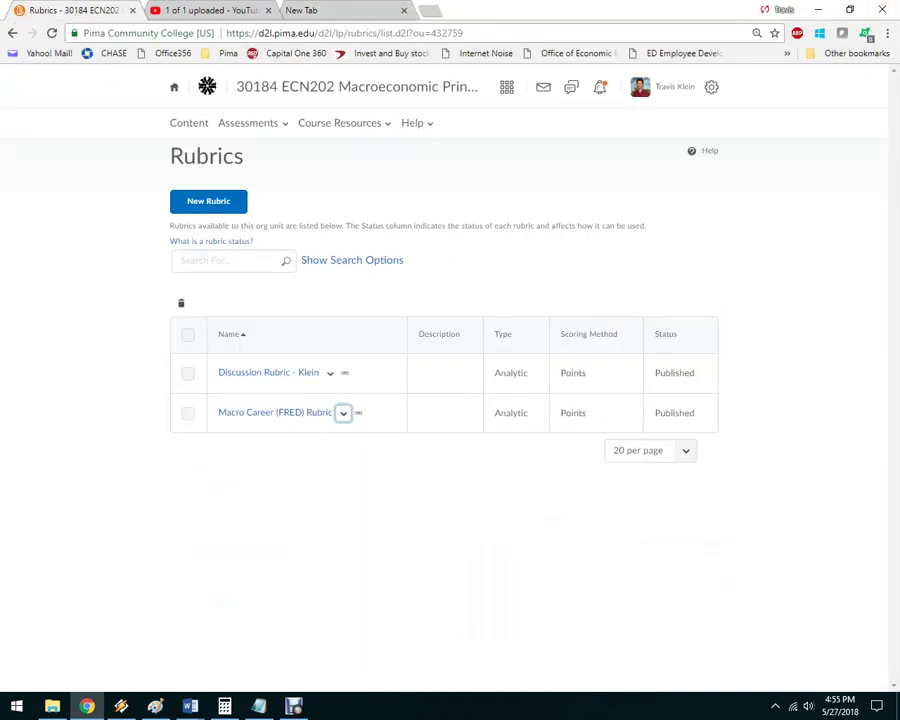
{"action": "left_click", "coordinate": [275, 412]}
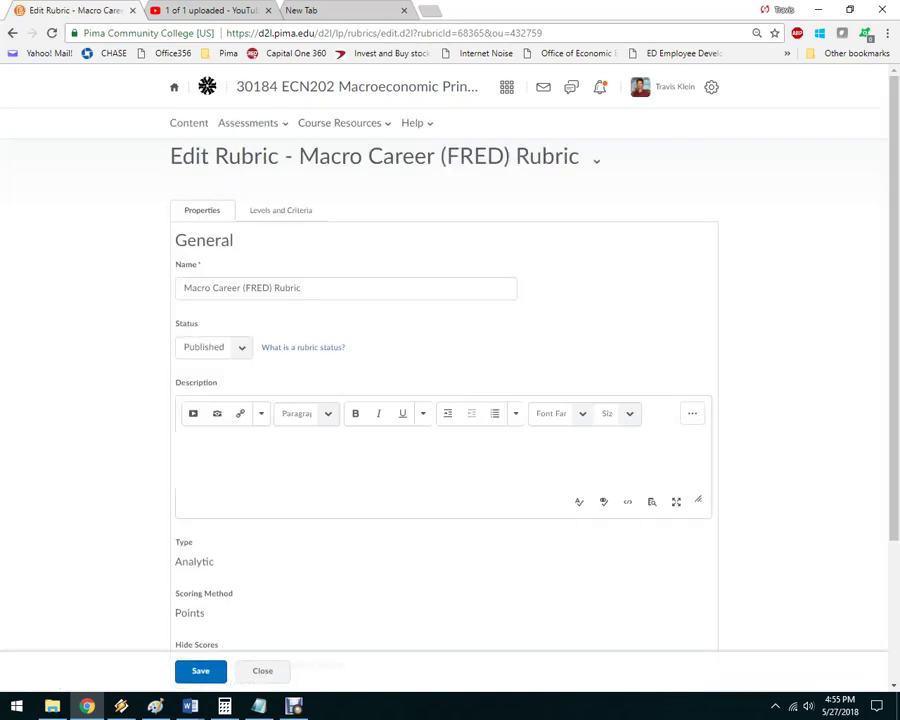
{"action": "left_click", "coordinate": [281, 210]}
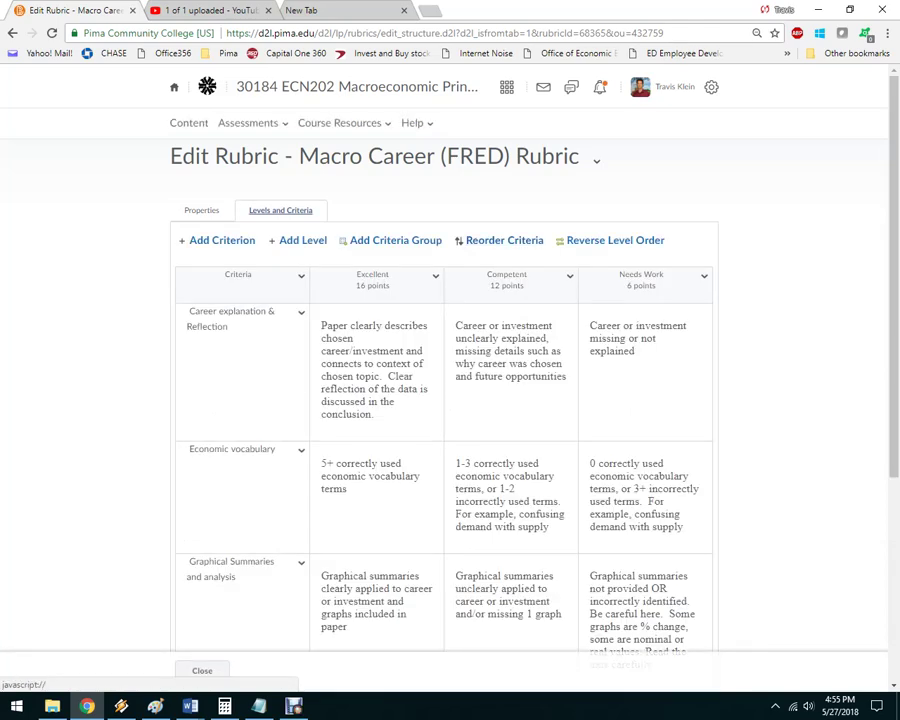
{"action": "left_click", "coordinate": [189, 122]}
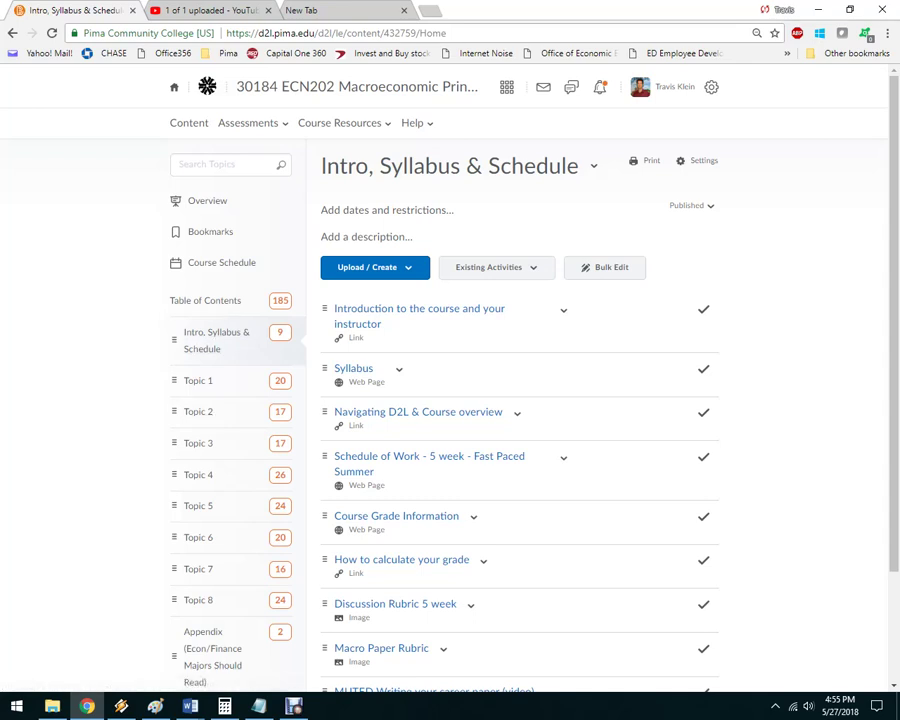
Step: Scroll the course content and open the Course Grade Information page
{"action": "scroll", "coordinate": [500, 400], "scroll_direction": "down", "scroll_amount": 2}
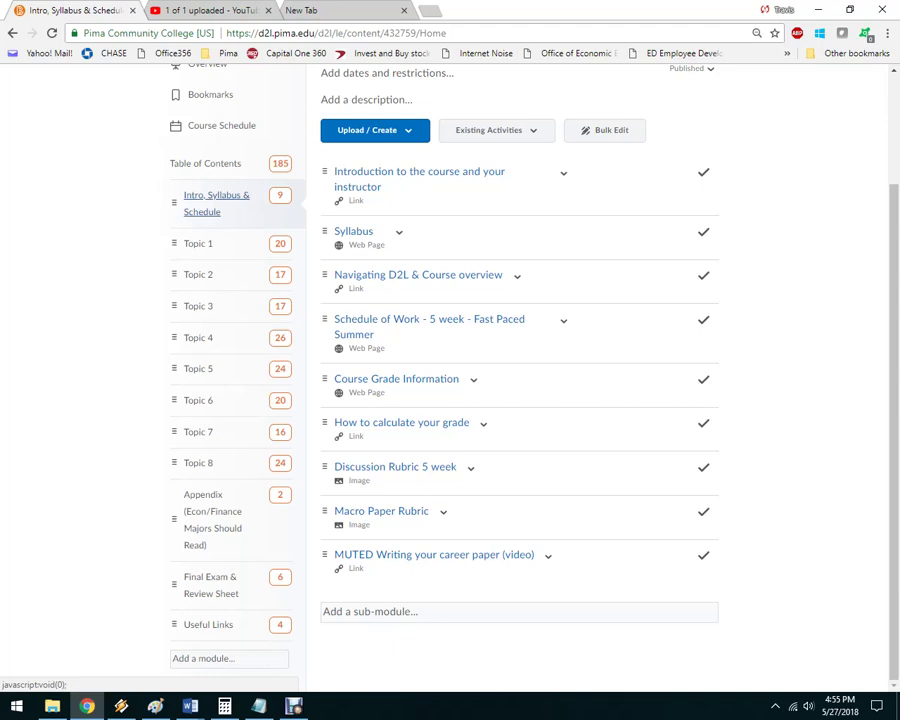
{"action": "left_click", "coordinate": [396, 379]}
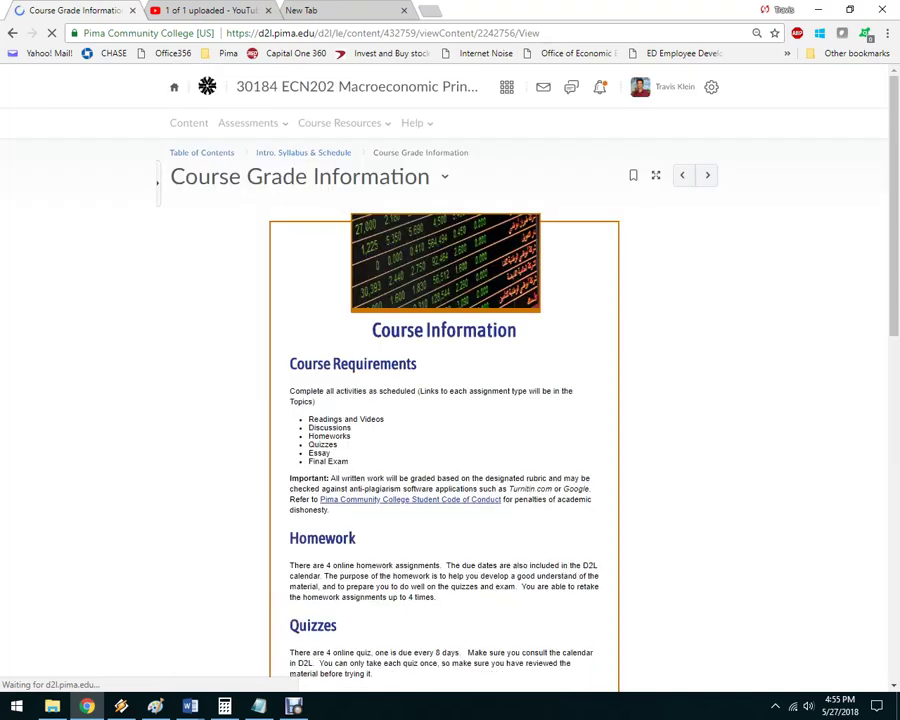
{"action": "scroll", "coordinate": [444, 400], "scroll_direction": "down", "scroll_amount": 3}
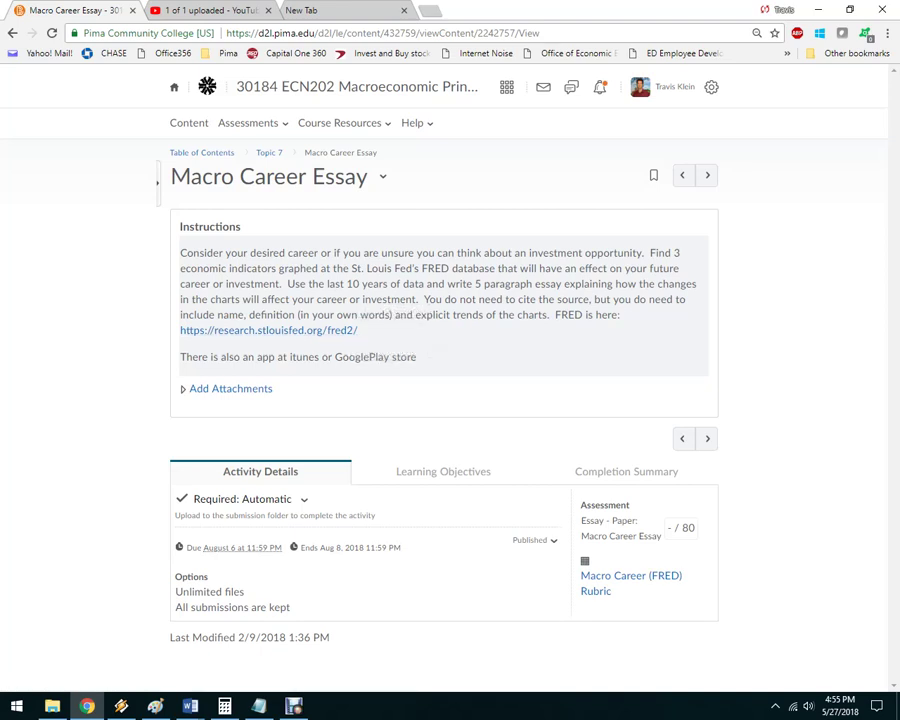
Step: In the empty tab, search Google for 'st louis fred' and open the FRED site
{"action": "key", "text": "ctrl+3"}
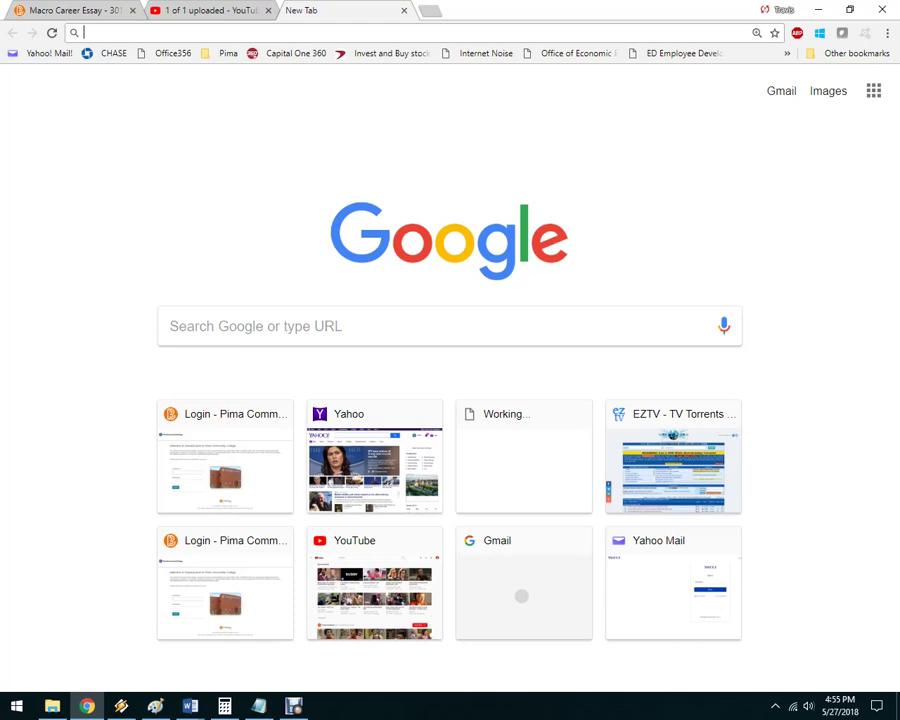
{"action": "type", "text": "st"}
{"action": "key", "text": "Return"}
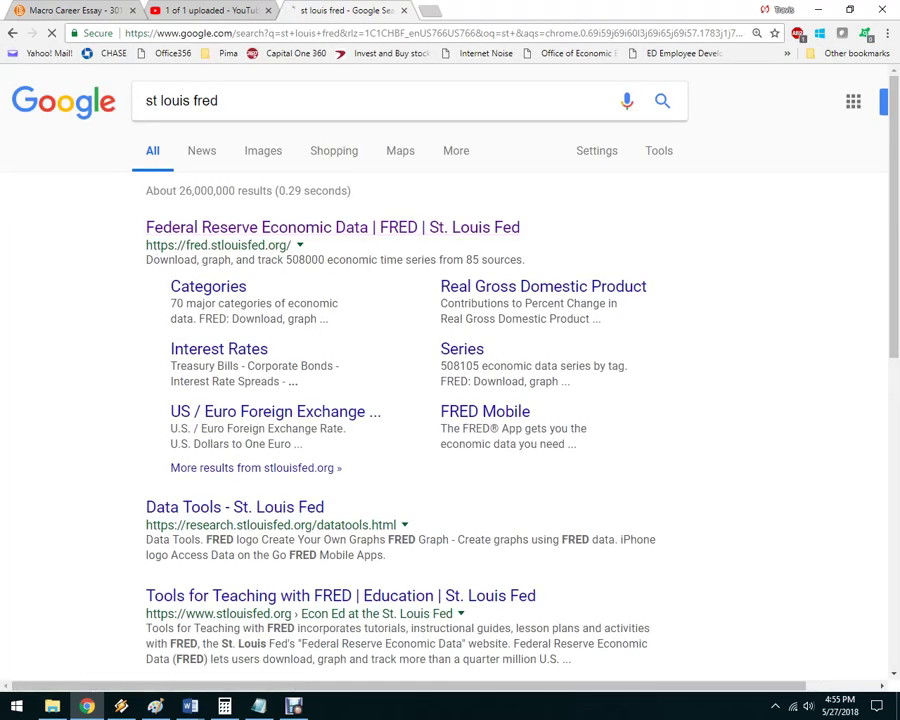
{"action": "left_click", "coordinate": [300, 227]}
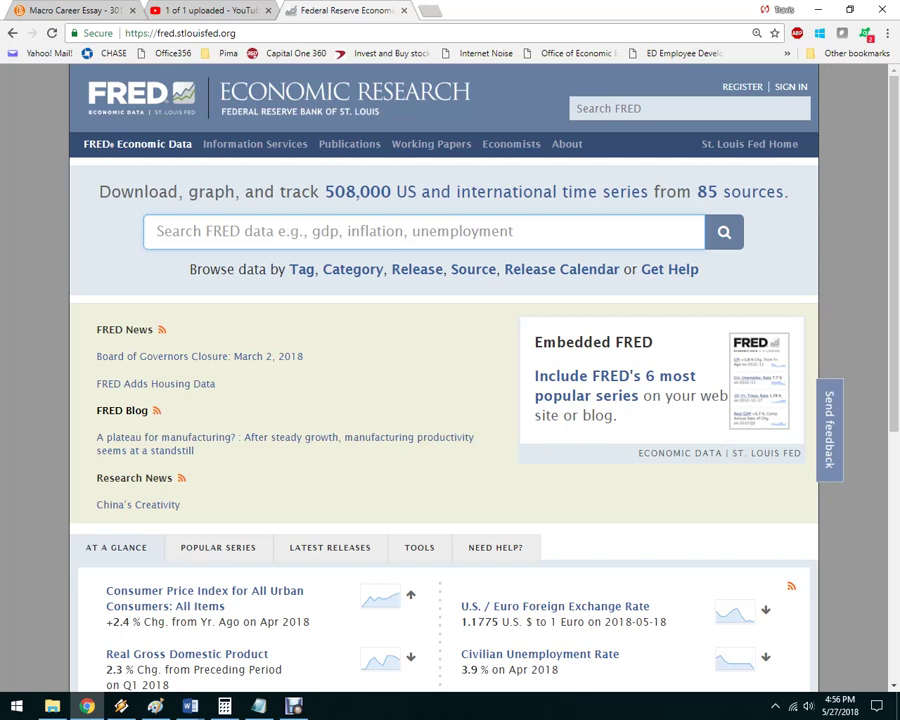
Step: Search FRED for 'real estate' and open Commercial Real Estate Prices for United States
{"action": "type", "text": "re"}
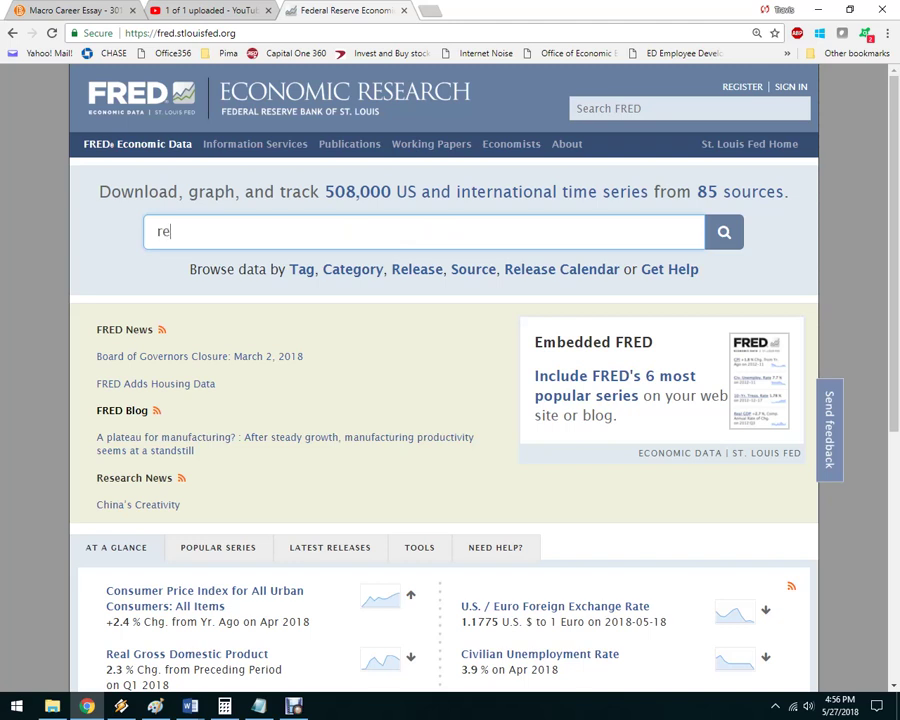
{"action": "type", "text": "al estate"}
{"action": "key", "text": "Return"}
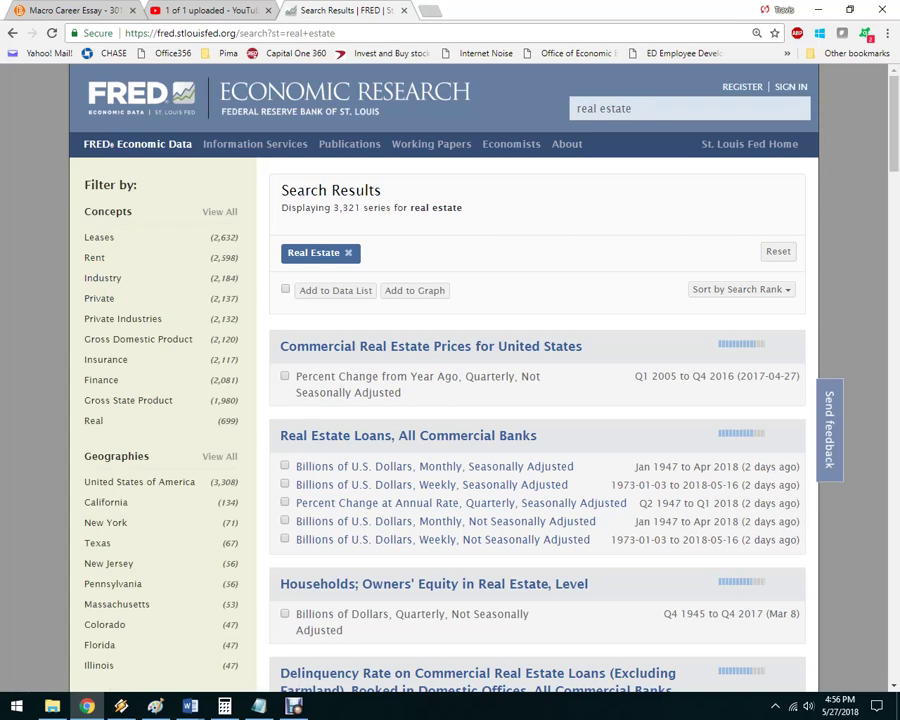
{"action": "left_click", "coordinate": [430, 346]}
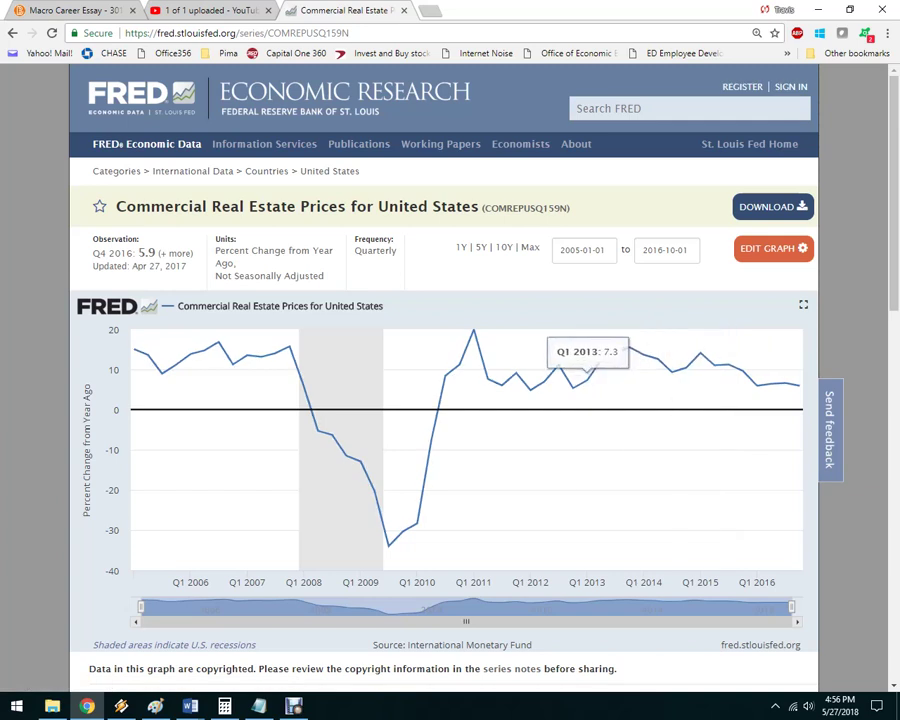
Step: Switch the chart to the 10Y range, covering 2006-10-01 to 2016-10-01
{"action": "left_click", "coordinate": [504, 247]}
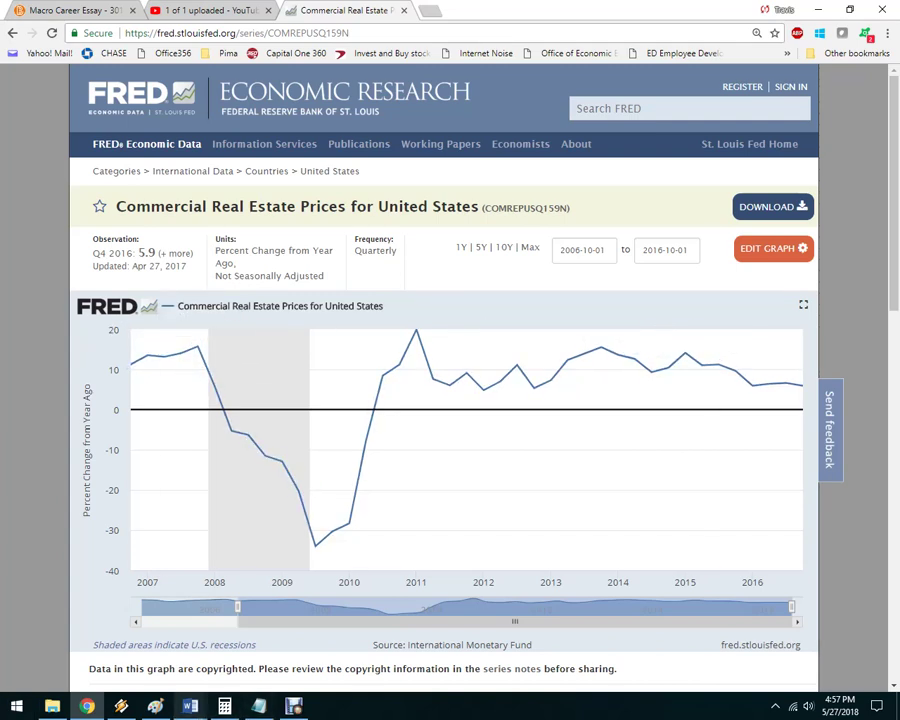
Step: Minimize Word, download the chart as image fredgraph.png, and show it in the Downloads folder
{"action": "left_click", "coordinate": [250, 625]}
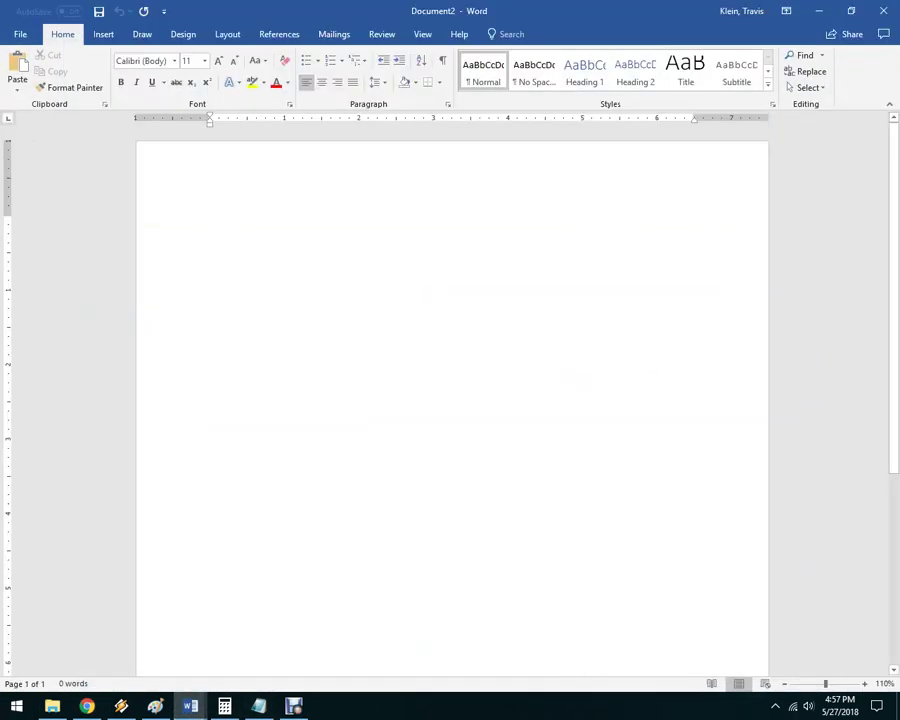
{"action": "left_click", "coordinate": [818, 10]}
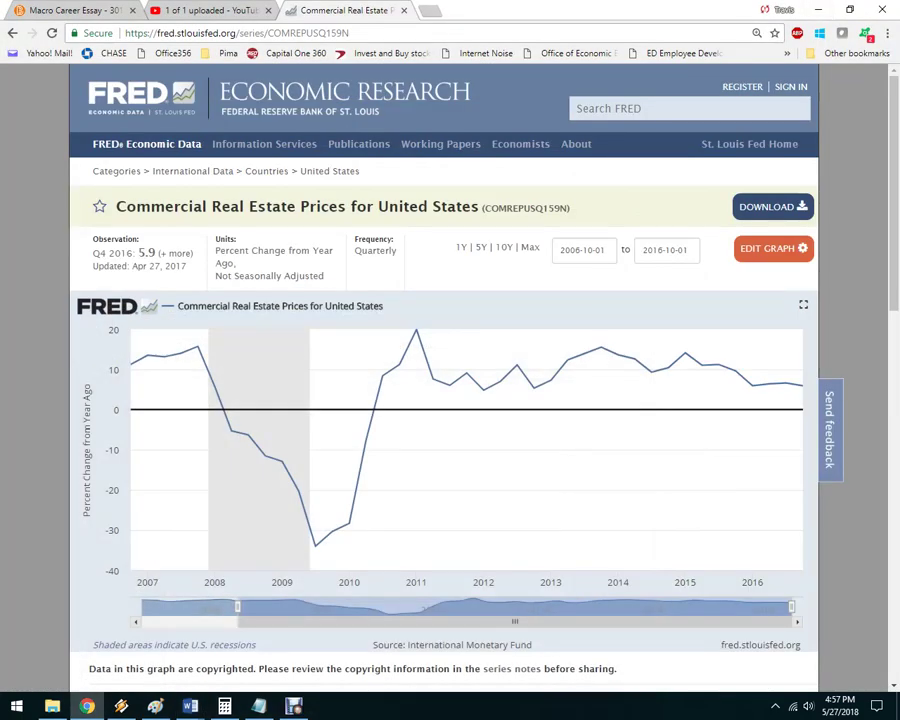
{"action": "left_click", "coordinate": [773, 207]}
{"action": "left_click", "coordinate": [703, 271]}
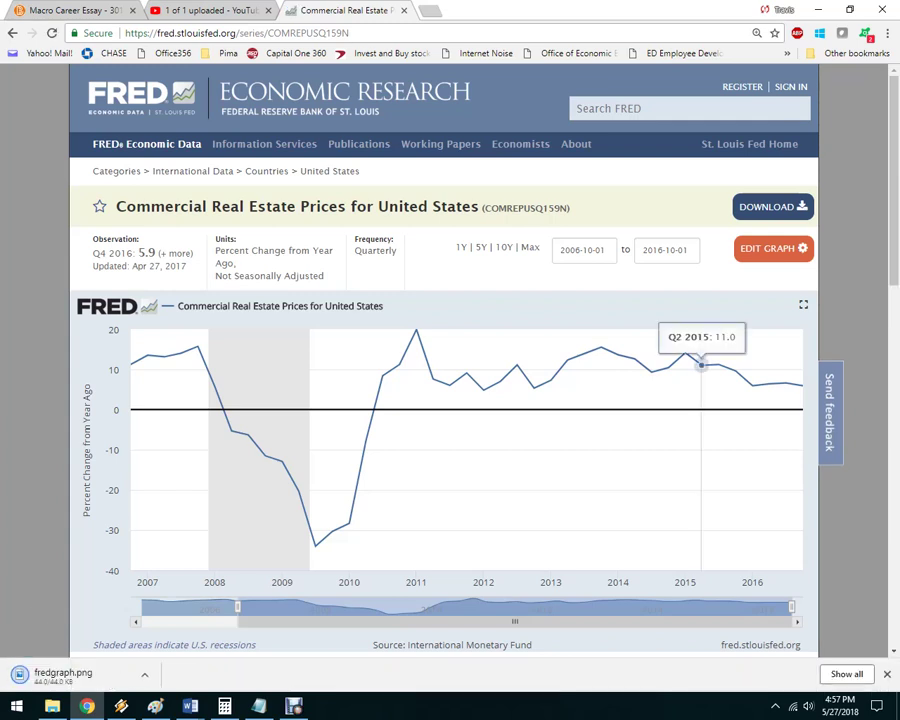
{"action": "left_click", "coordinate": [145, 675]}
{"action": "left_click", "coordinate": [182, 624]}
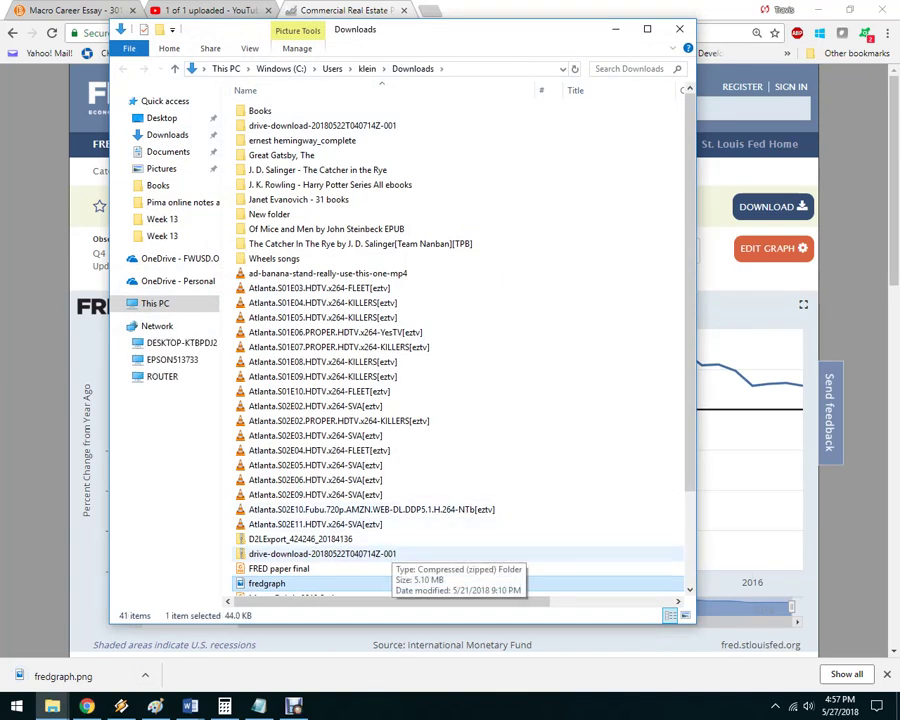
Step: Paste the fredgraph chart image into Word's Document2 and make it slightly smaller
{"action": "scroll", "coordinate": [335, 558], "scroll_direction": "down", "scroll_amount": 3}
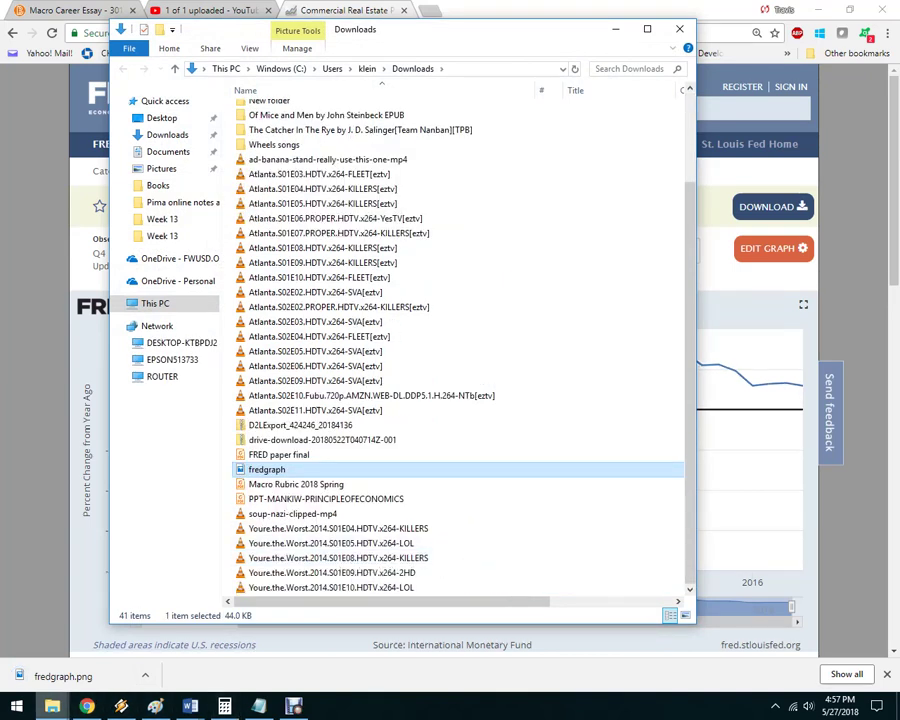
{"action": "mouse_move", "coordinate": [190, 706]}
{"action": "left_click", "coordinate": [257, 655]}
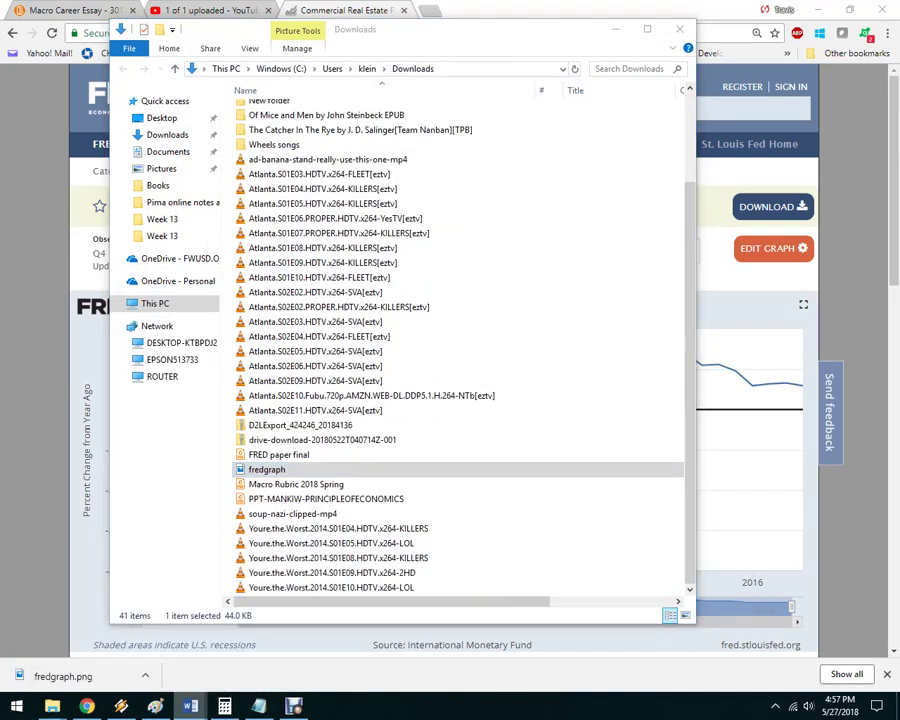
{"action": "key", "text": "super+Down"}
{"action": "left_click_drag", "start_coordinate": [290, 26], "coordinate": [668, 27]}
{"action": "key", "text": "ctrl+v"}
{"action": "left_click_drag", "start_coordinate": [630, 27], "coordinate": [290, 0]}
{"action": "left_click", "coordinate": [686, 442]}
{"action": "mouse_move", "coordinate": [692, 446]}
{"action": "left_mouse_down"}
{"action": "mouse_move", "coordinate": [714, 464]}
{"action": "mouse_move", "coordinate": [597, 402]}
{"action": "mouse_move", "coordinate": [719, 462]}
{"action": "mouse_move", "coordinate": [706, 456]}
{"action": "left_mouse_up"}
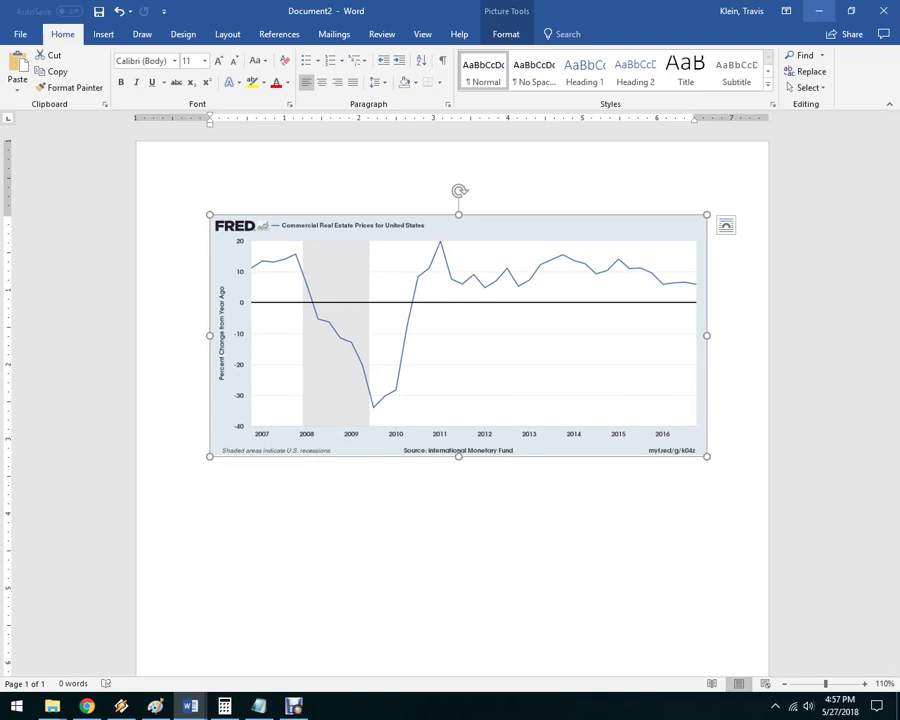
Step: Return to the FRED chart in the browser and open its Edit Graph options
{"action": "key", "text": "alt+Tab"}
{"action": "key", "text": "alt+Tab"}
{"action": "key", "text": "Tab"}
{"action": "left_click", "coordinate": [773, 248]}
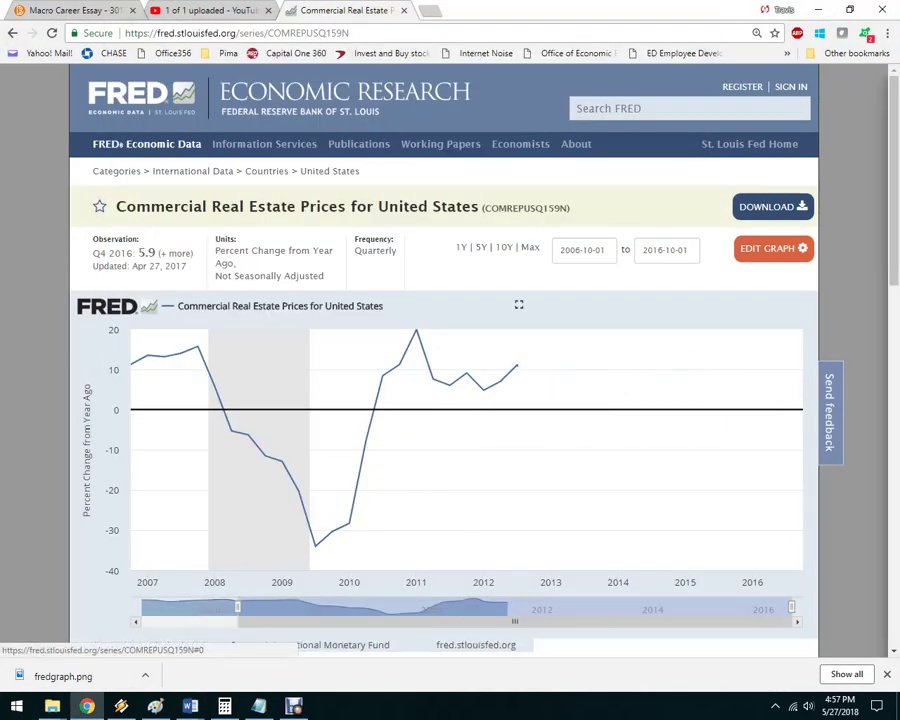
Step: Change the series frequency to Annual (2016 at 6.2) and close the Edit Graph panel
{"action": "left_click", "coordinate": [607, 304]}
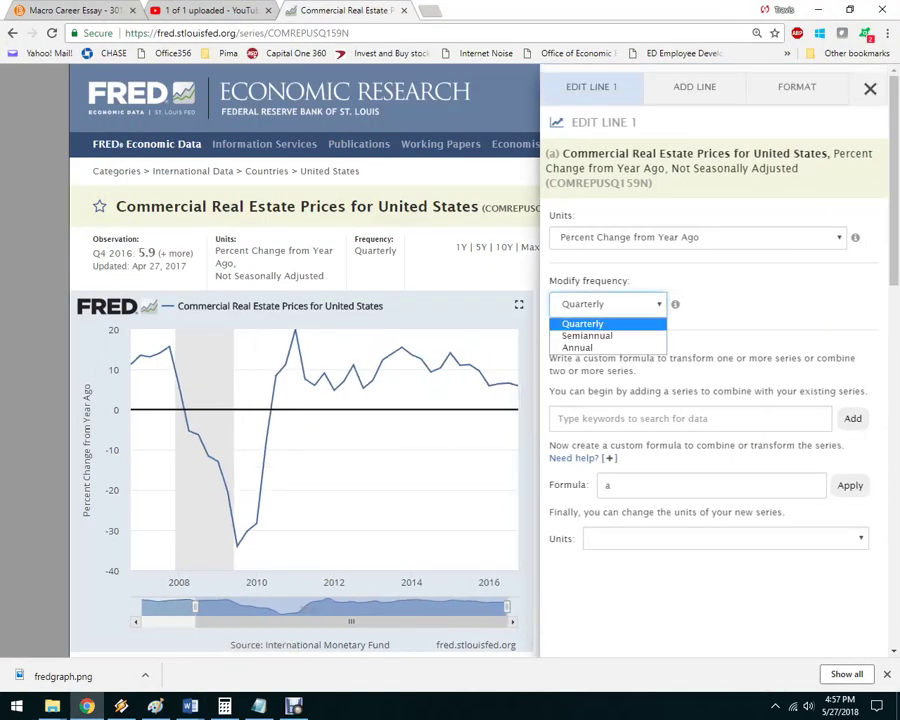
{"action": "key", "text": "Down"}
{"action": "key", "text": "Return"}
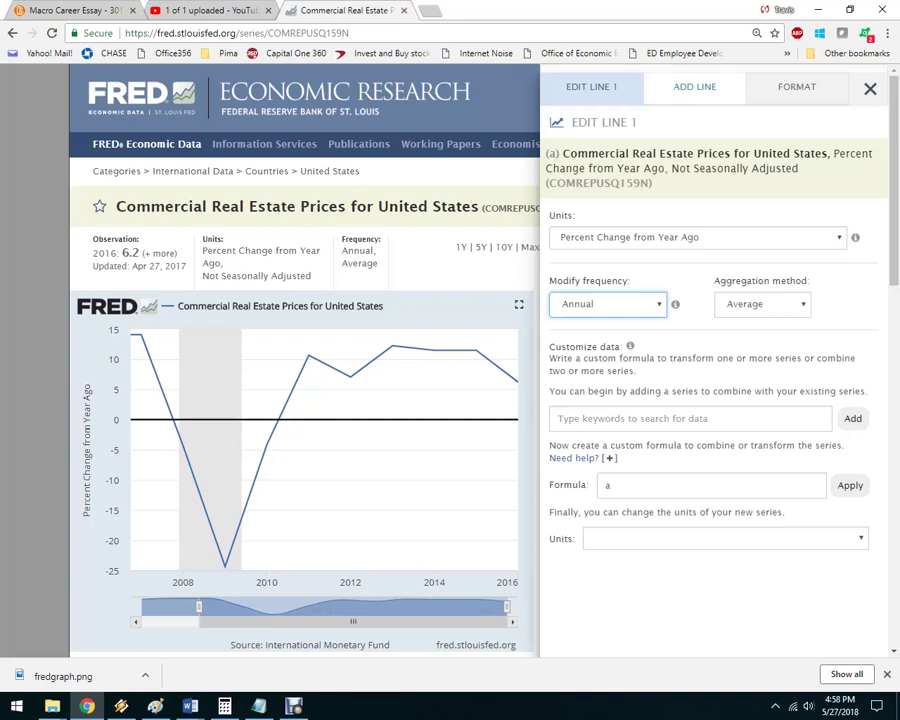
{"action": "left_click", "coordinate": [870, 88]}
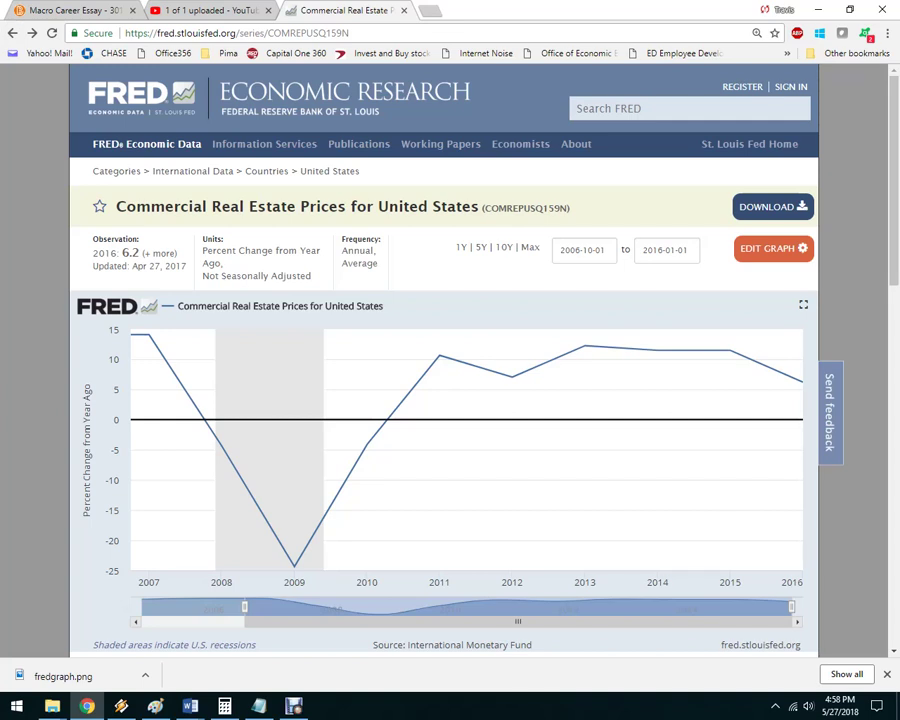
{"action": "mouse_move", "coordinate": [584, 400]}
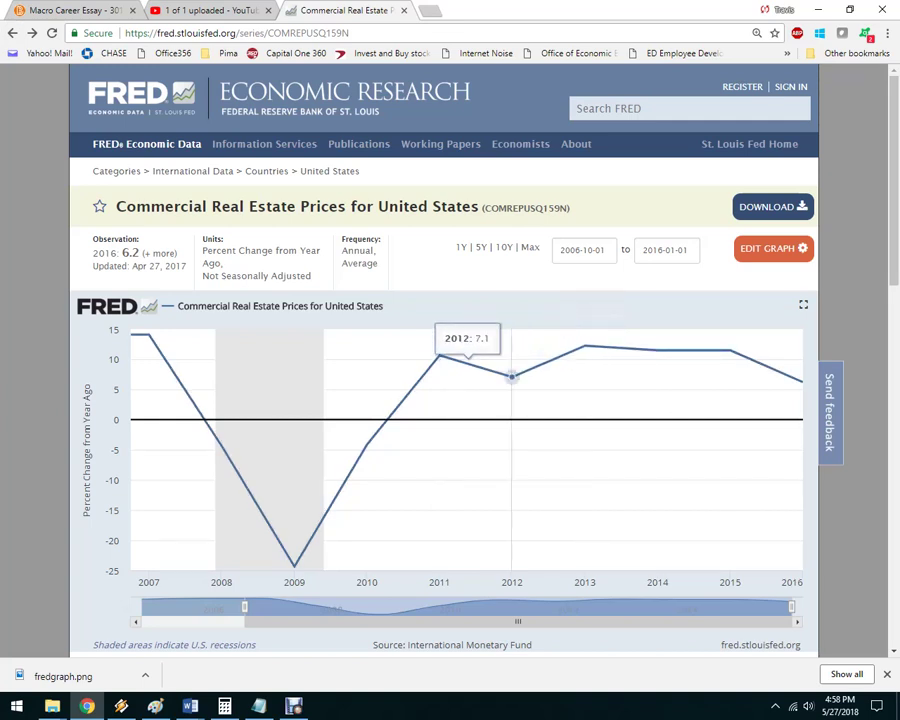
Step: Go back to the 'real estate' search results and scroll through them
{"action": "key", "text": "alt+Left"}
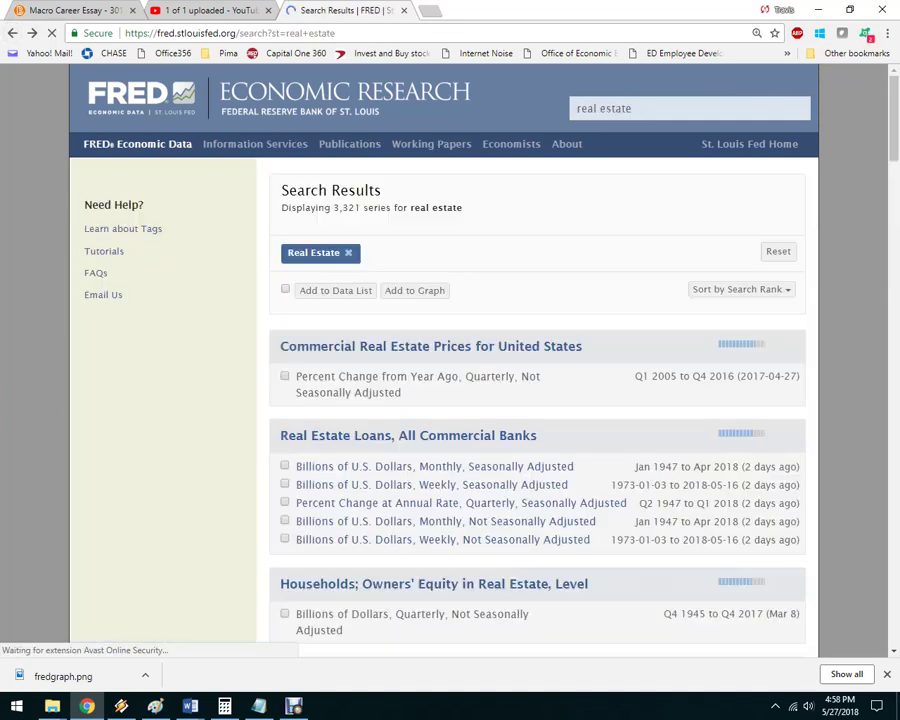
{"action": "scroll", "coordinate": [537, 400], "scroll_direction": "down", "scroll_amount": 2}
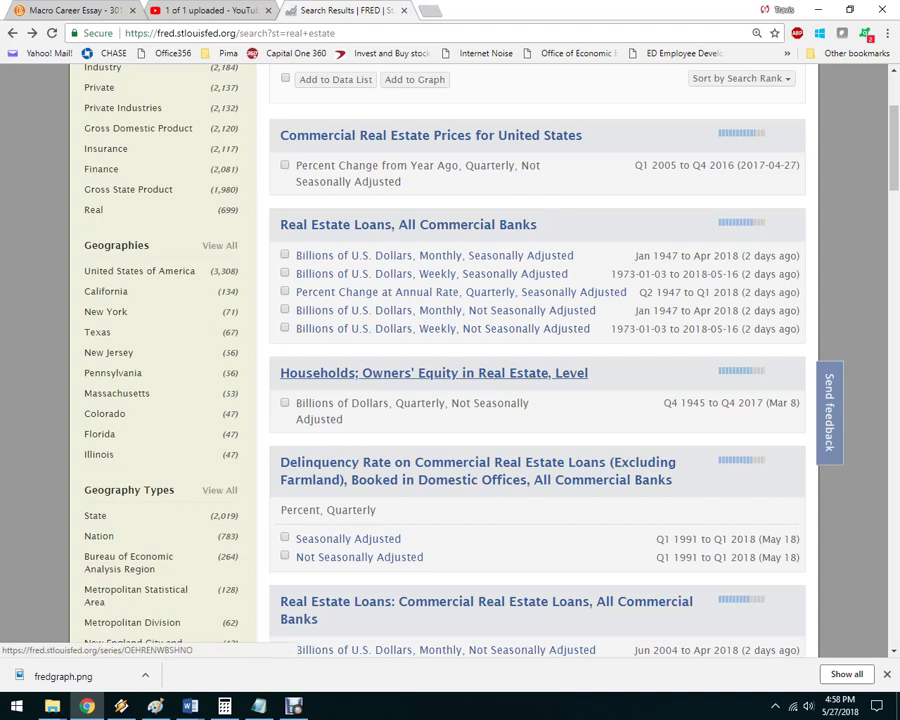
{"action": "scroll", "coordinate": [537, 360], "scroll_direction": "down", "scroll_amount": 5}
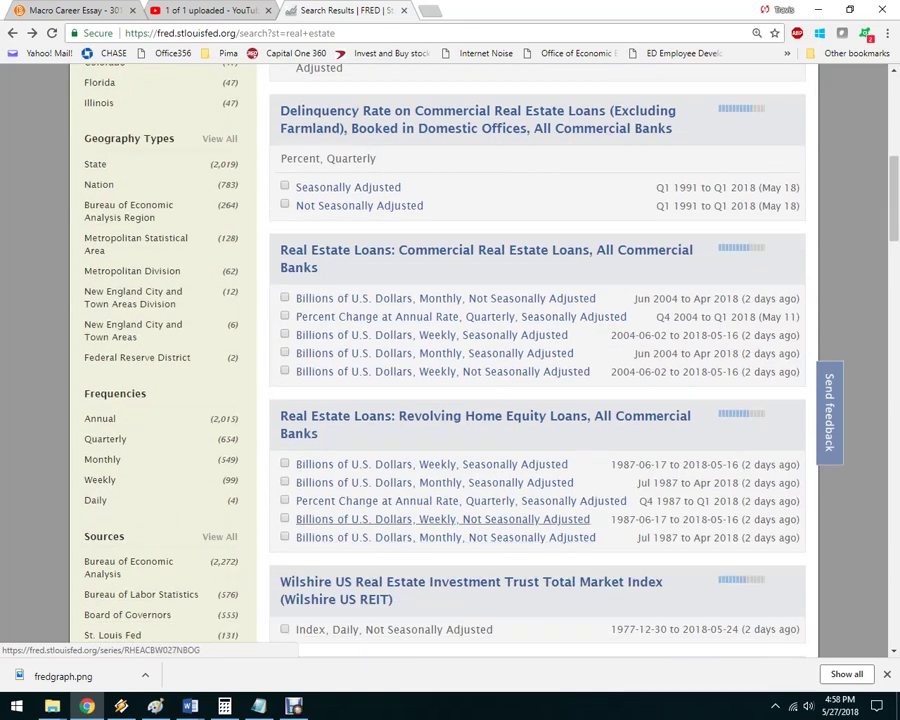
{"action": "scroll", "coordinate": [537, 360], "scroll_direction": "up", "scroll_amount": 6}
Step: Search FRED for 'mortgage rate' and open the 30-Year Fixed Rate Mortgage Average series
{"action": "left_click", "coordinate": [650, 108]}
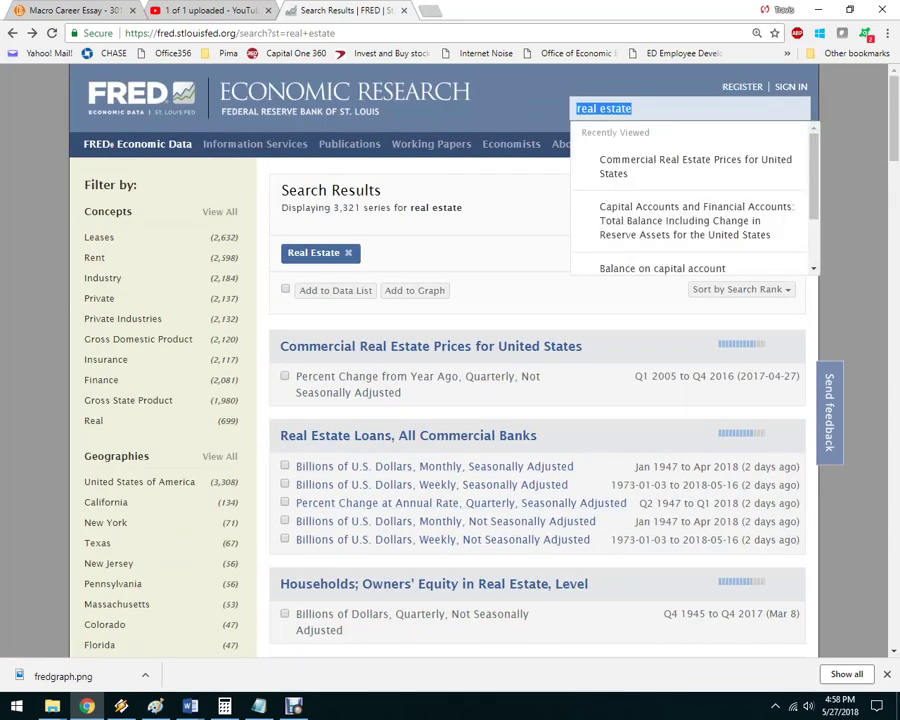
{"action": "type", "text": "inte"}
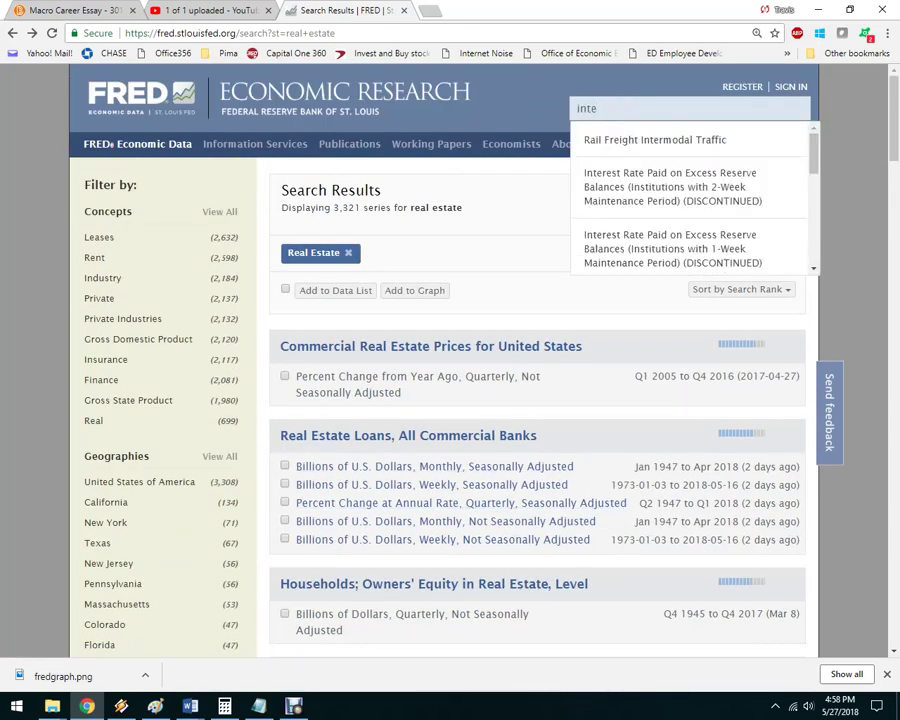
{"action": "key", "text": "BackSpace"}
{"action": "key", "text": "BackSpace"}
{"action": "key", "text": "BackSpace"}
{"action": "key", "text": "BackSpace"}
{"action": "type", "text": "mortgate r"}
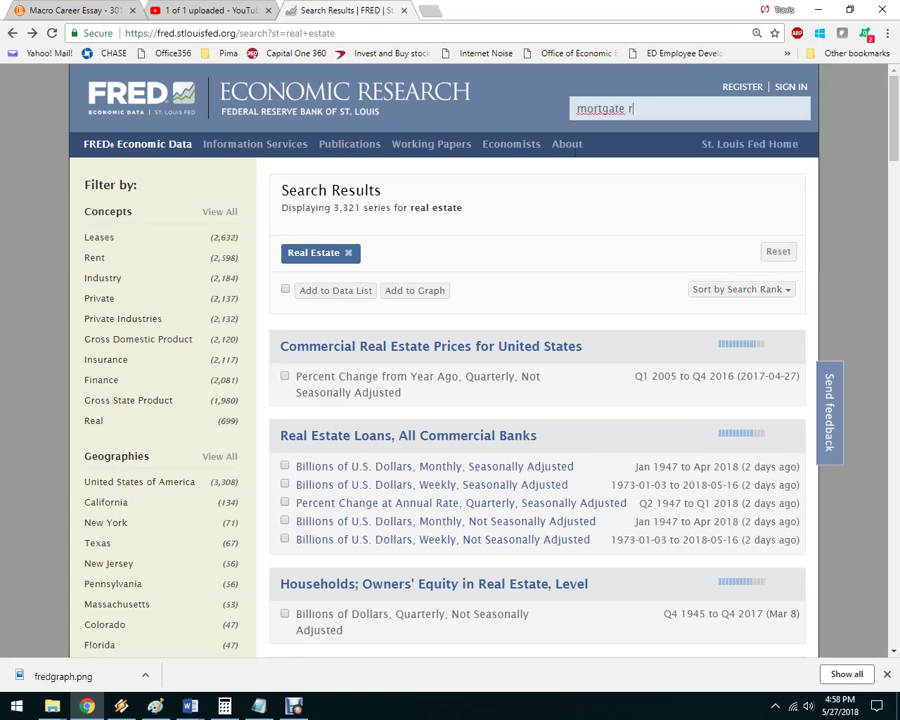
{"action": "type", "text": "ate"}
{"action": "key", "text": "Return"}
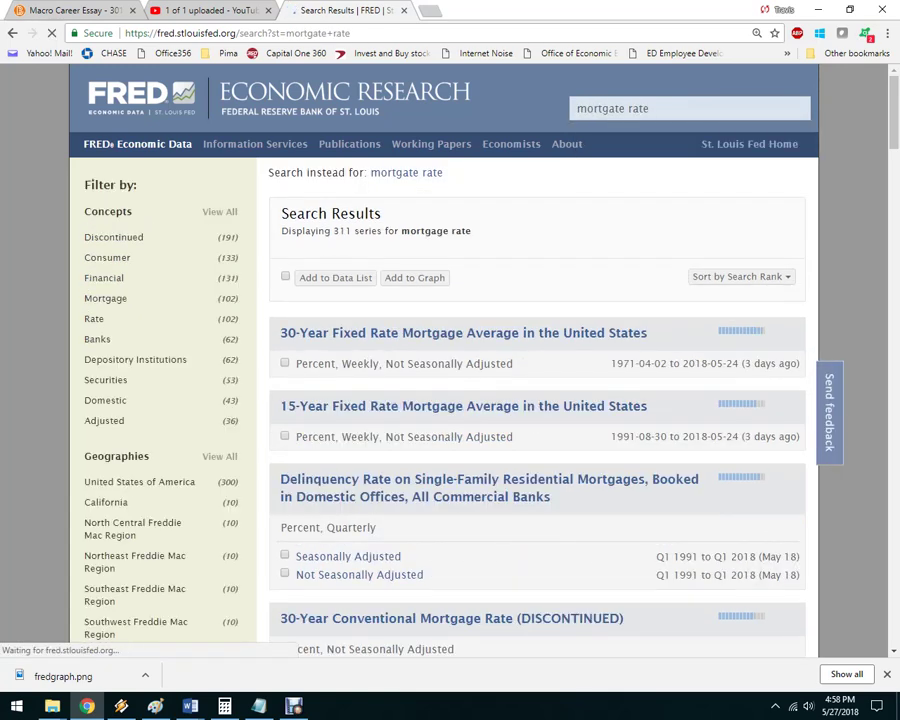
{"action": "left_click", "coordinate": [463, 333]}
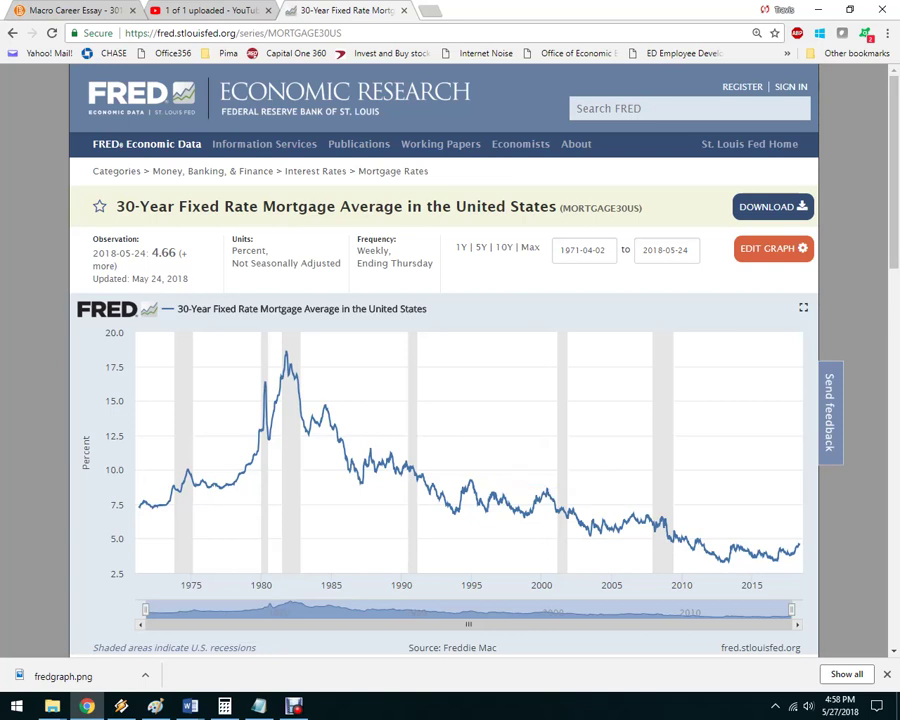
Step: Limit the 30-Year Fixed Rate Mortgage Average chart to 10 years, then search FRED for 'healthcare'
{"action": "left_click", "coordinate": [504, 247]}
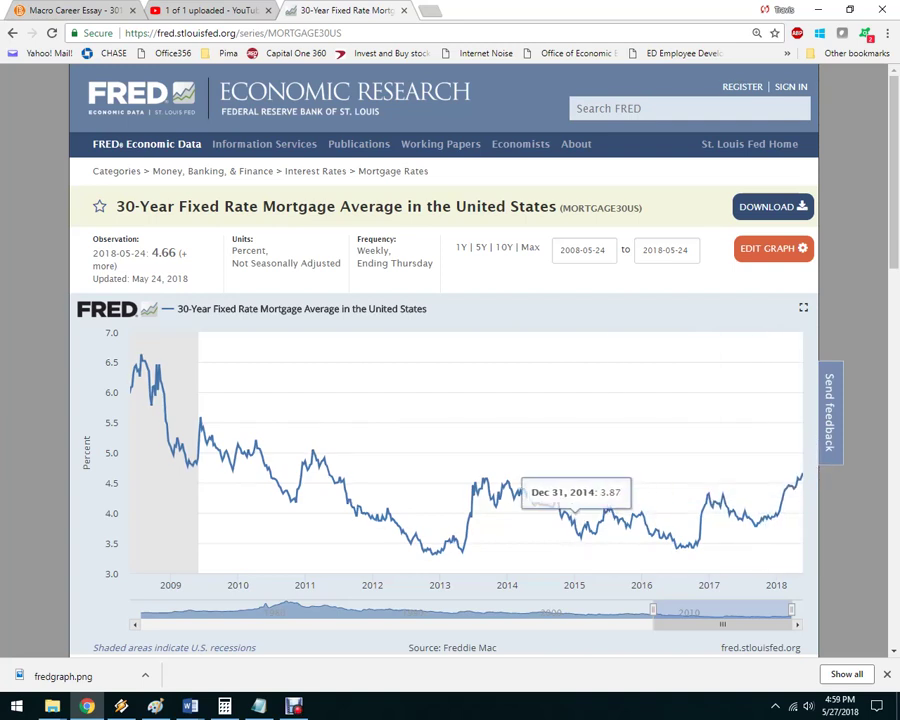
{"action": "left_click", "coordinate": [640, 108]}
{"action": "type", "text": "healthcare"}
{"action": "key", "text": "Return"}
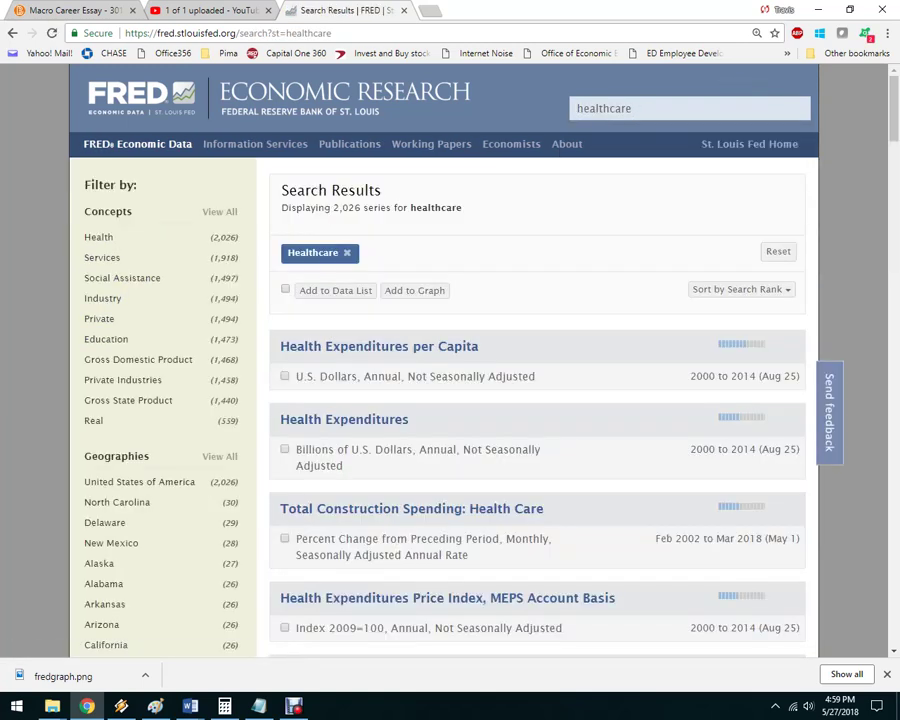
Step: Chart Health Expenditures per Capita for 2004–2014, ending at 7,671.57, then return to the healthcare results
{"action": "left_click", "coordinate": [379, 346]}
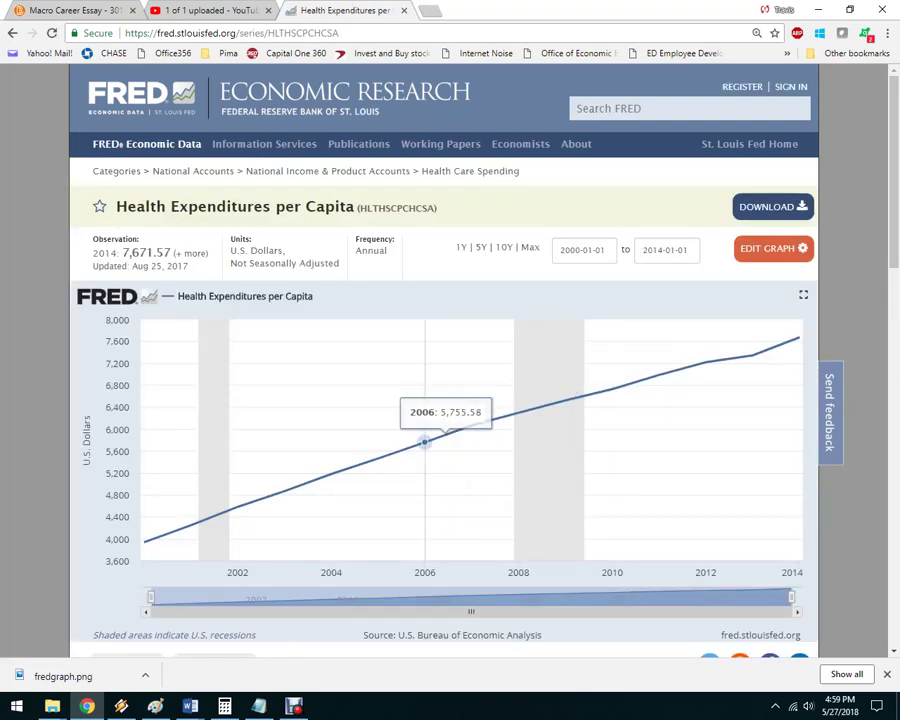
{"action": "left_click", "coordinate": [503, 247]}
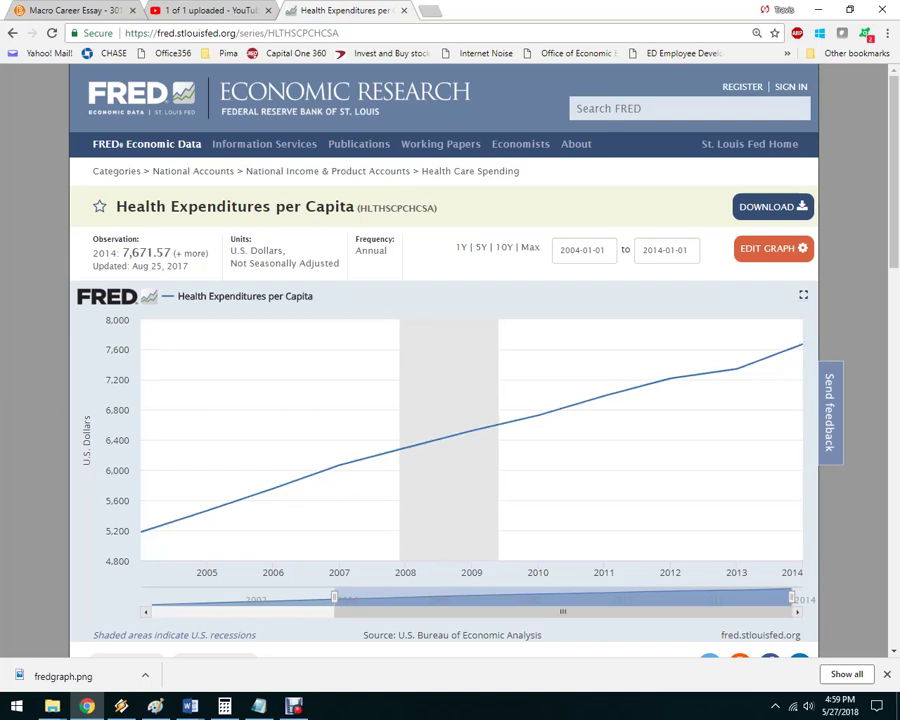
{"action": "key", "text": "alt+Left"}
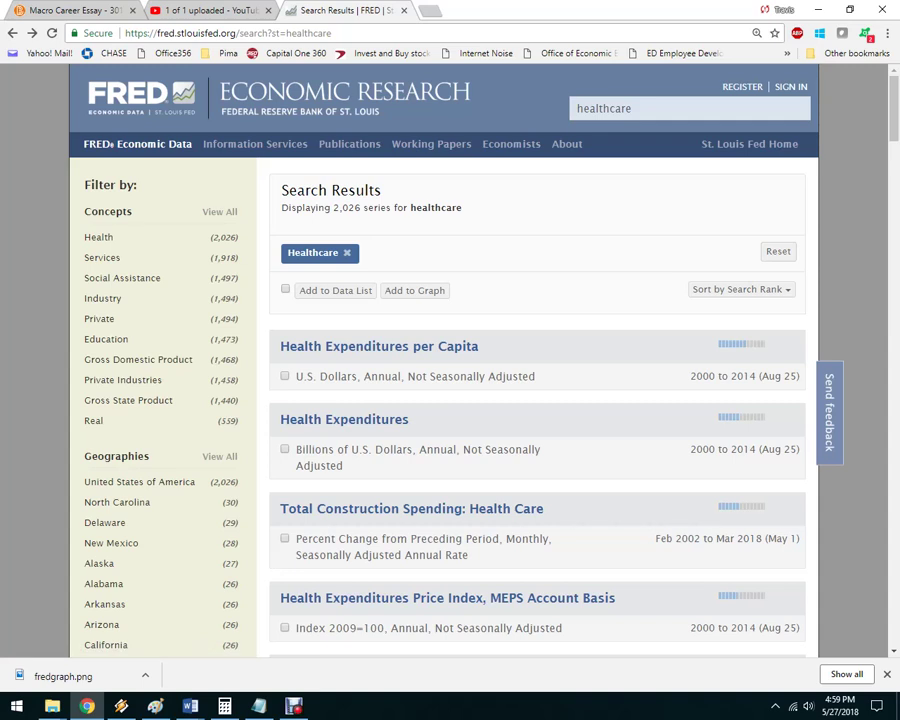
Step: Replace the search text with 'police employment' and run the search
{"action": "left_click", "coordinate": [640, 108]}
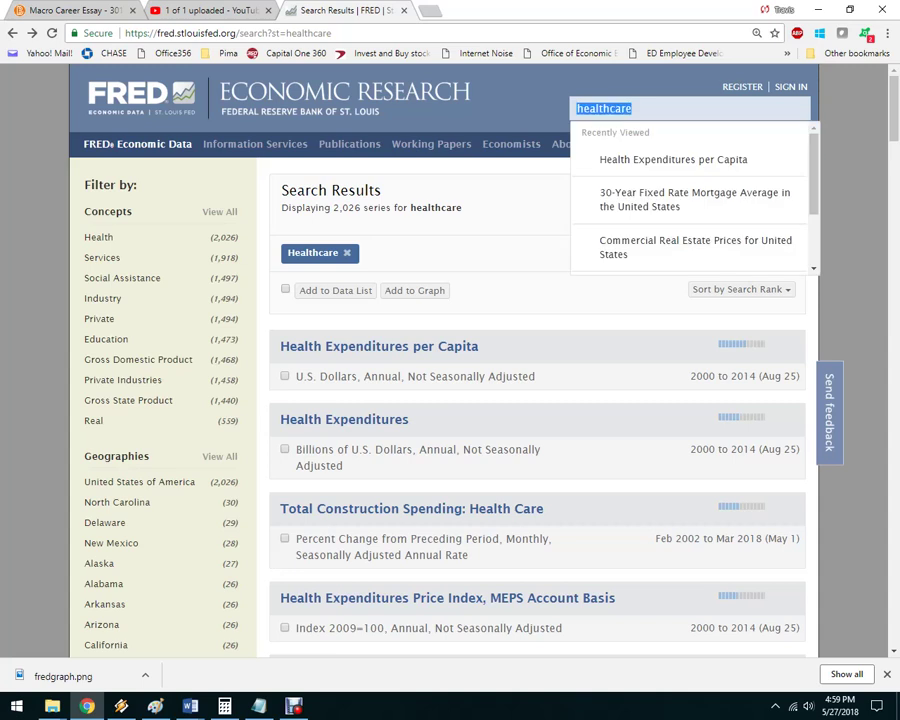
{"action": "type", "text": "po"}
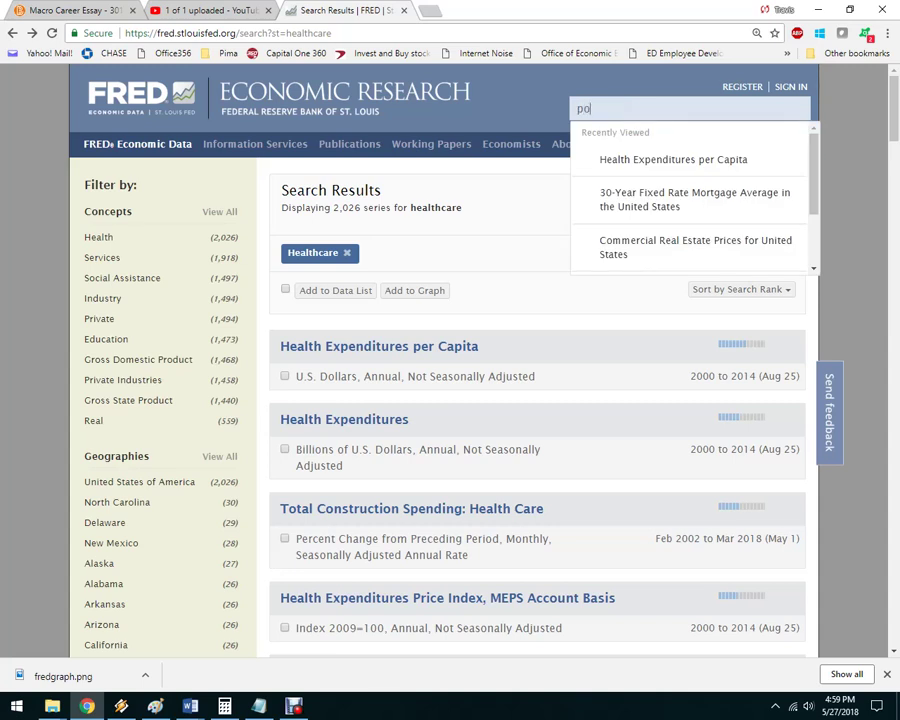
{"action": "type", "text": "lice e"}
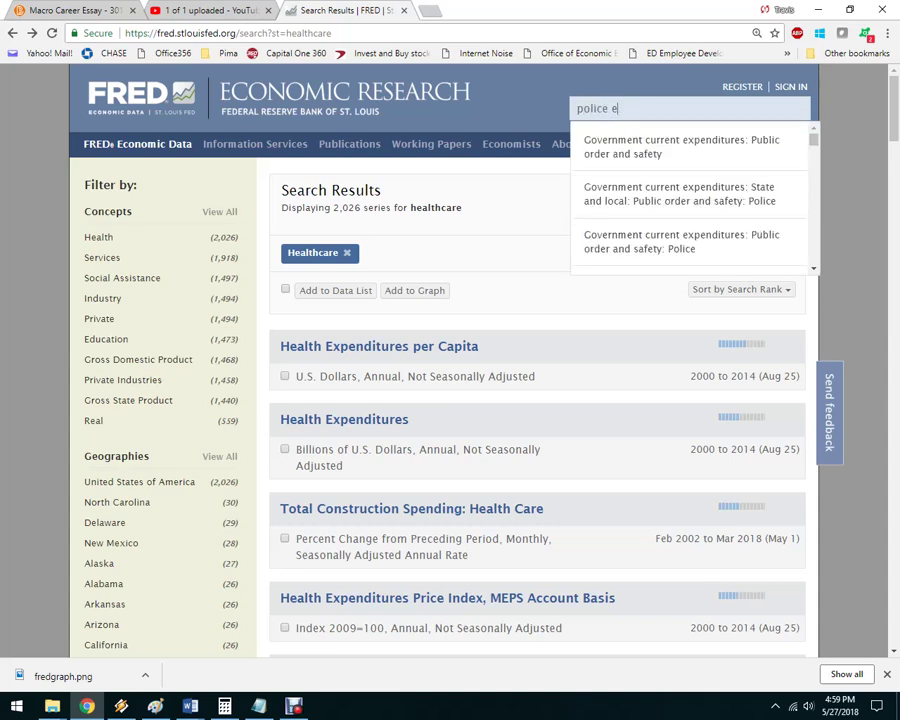
{"action": "type", "text": "mployment"}
{"action": "key", "text": "Return"}
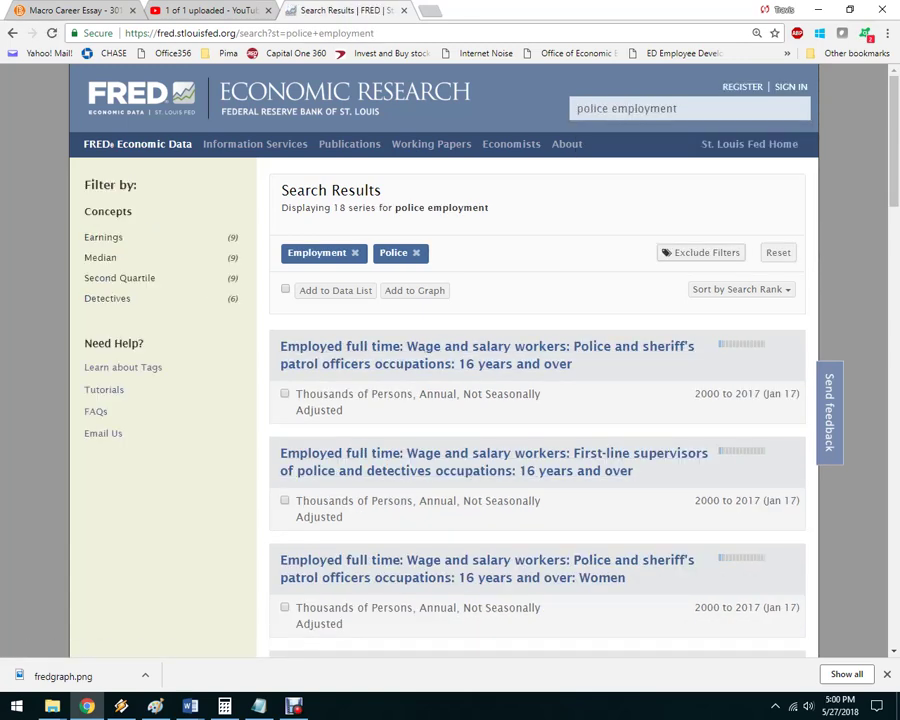
Step: Chart full-time police and sheriff's patrol officer employment for 2007–2017, then return to the results
{"action": "left_click", "coordinate": [487, 355]}
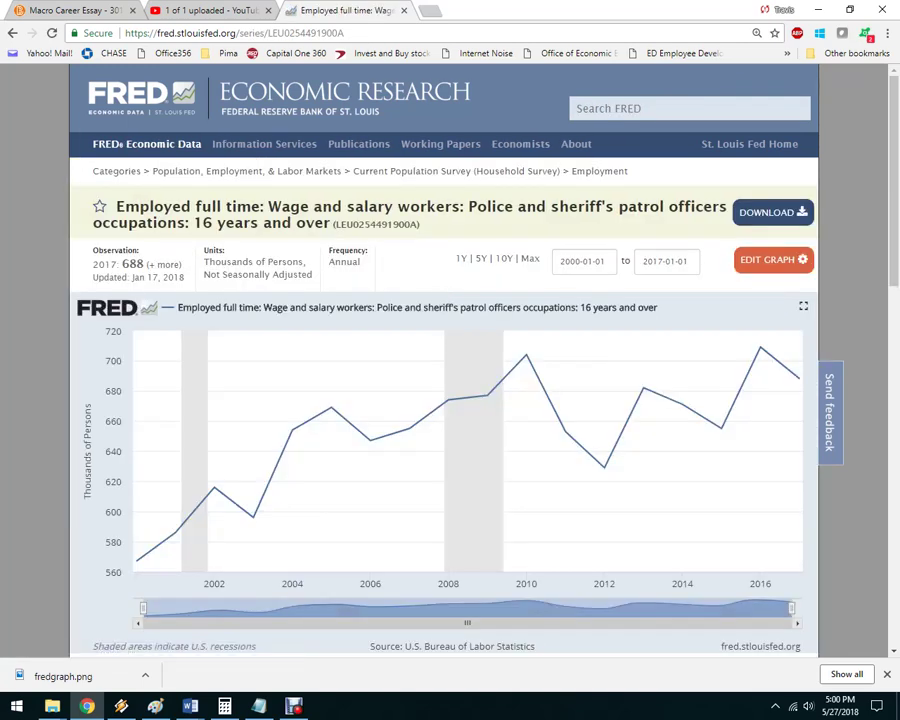
{"action": "left_click", "coordinate": [504, 258]}
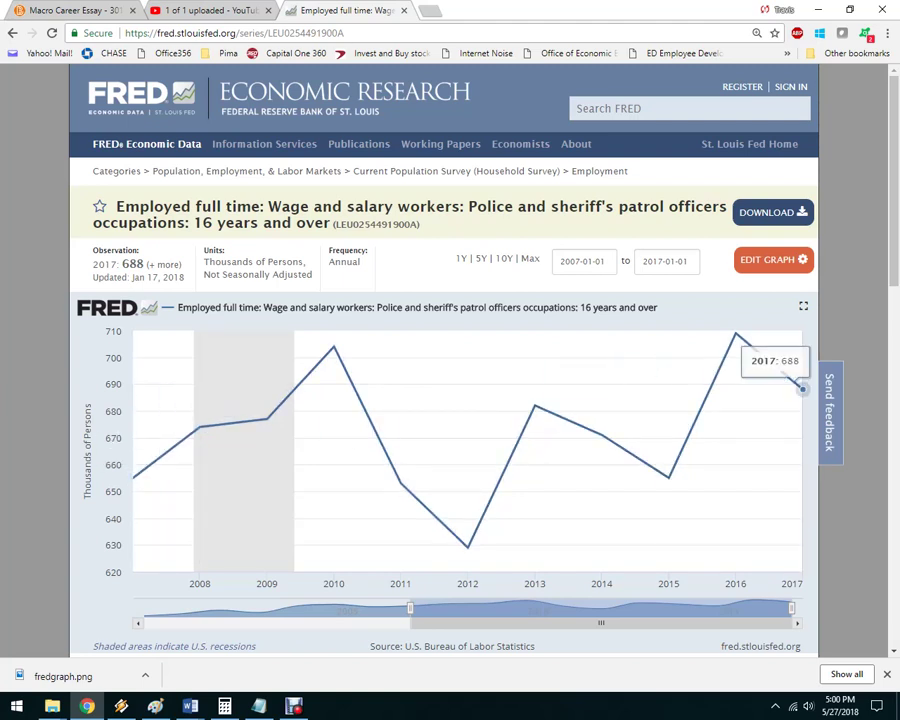
{"action": "key", "text": "alt+Left"}
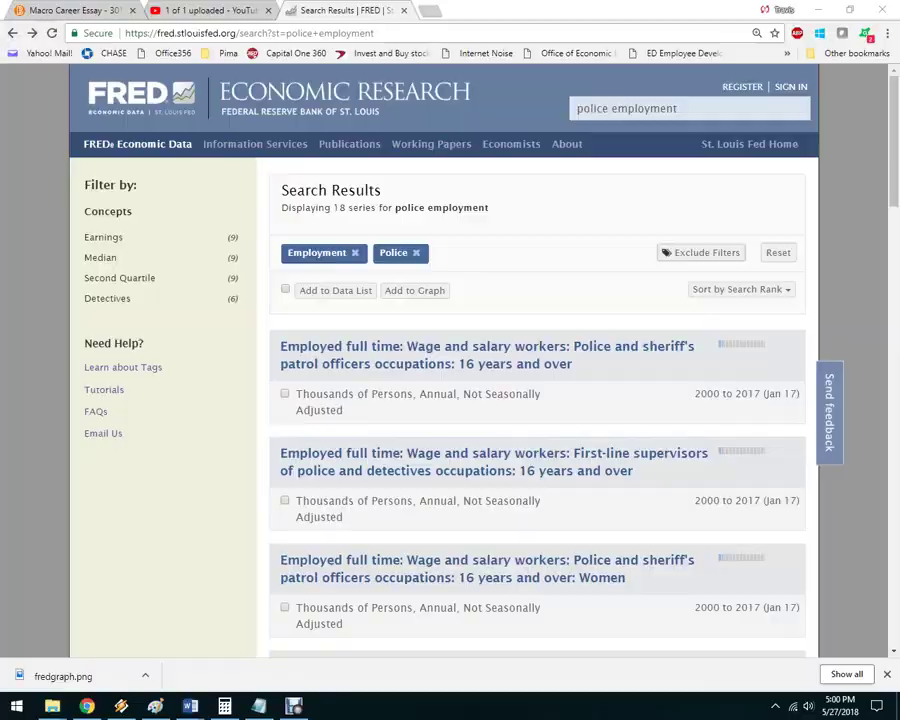
{"action": "left_click", "coordinate": [190, 706]}
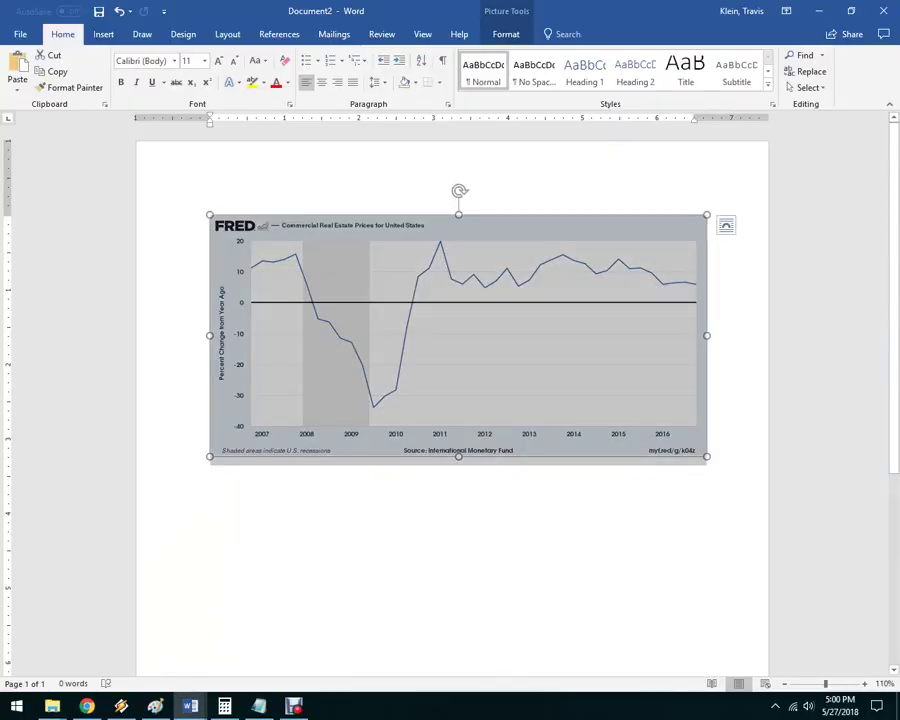
{"action": "left_click", "coordinate": [707, 450]}
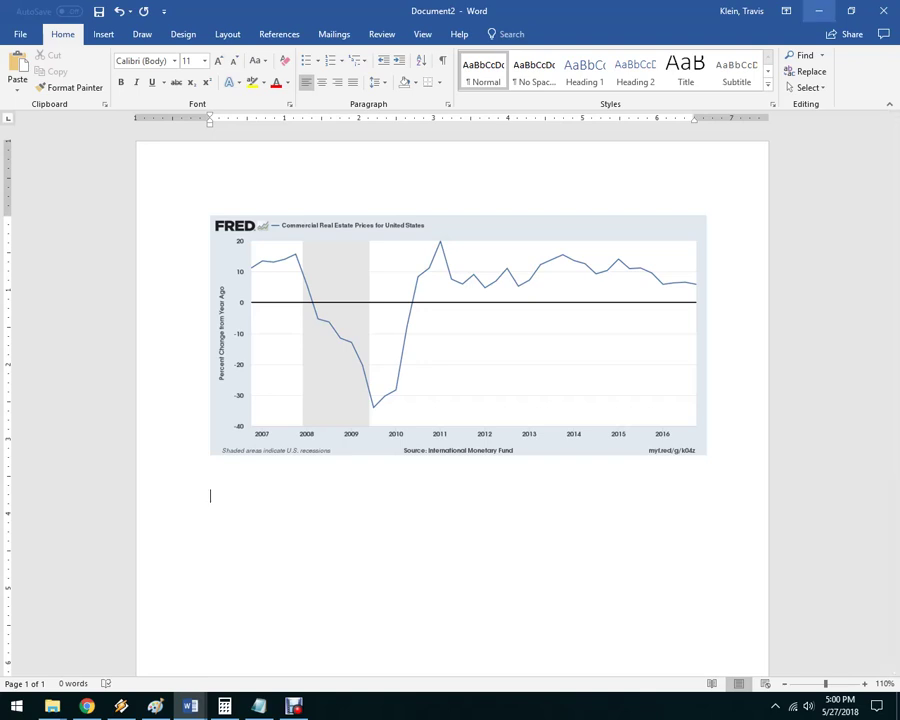
{"action": "left_click", "coordinate": [818, 10]}
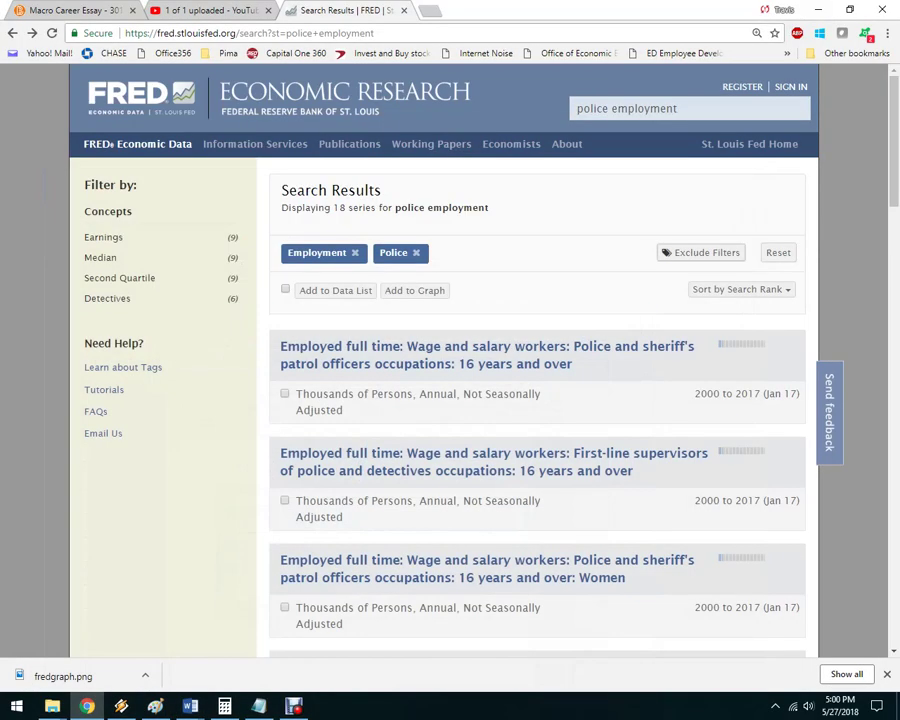